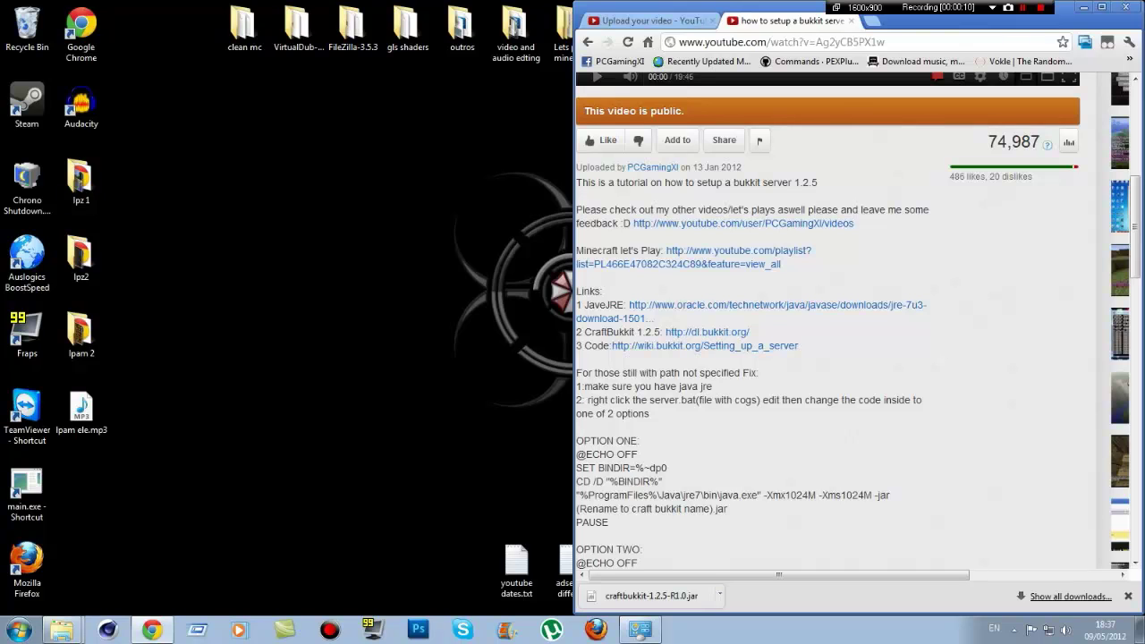
scroll(827, 322, up, 5)
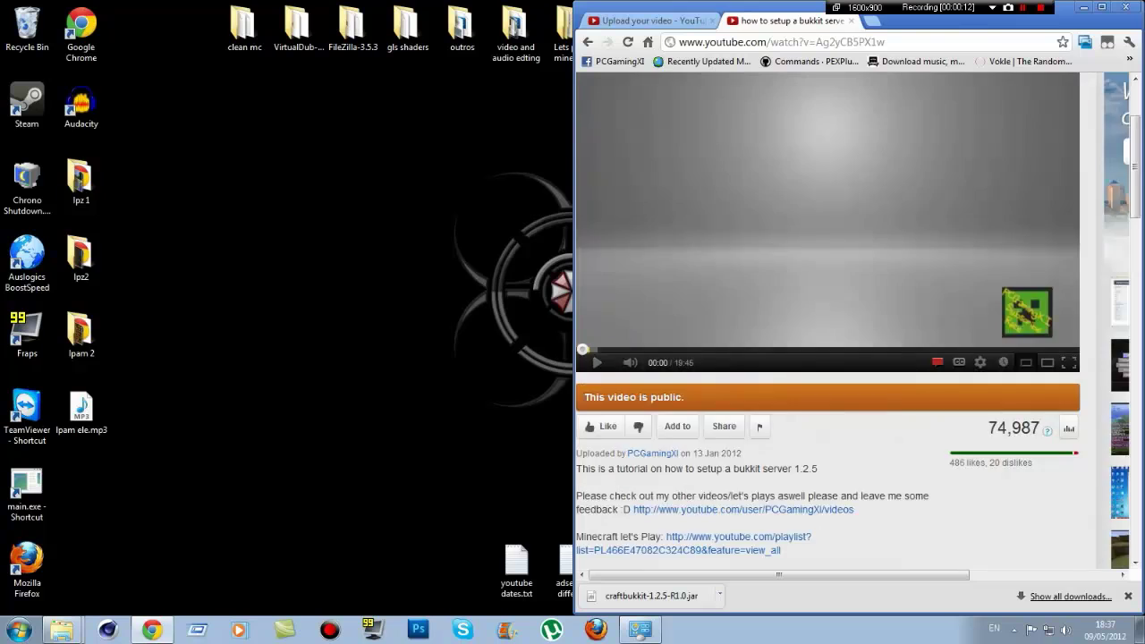
scroll(827, 322, down, 5)
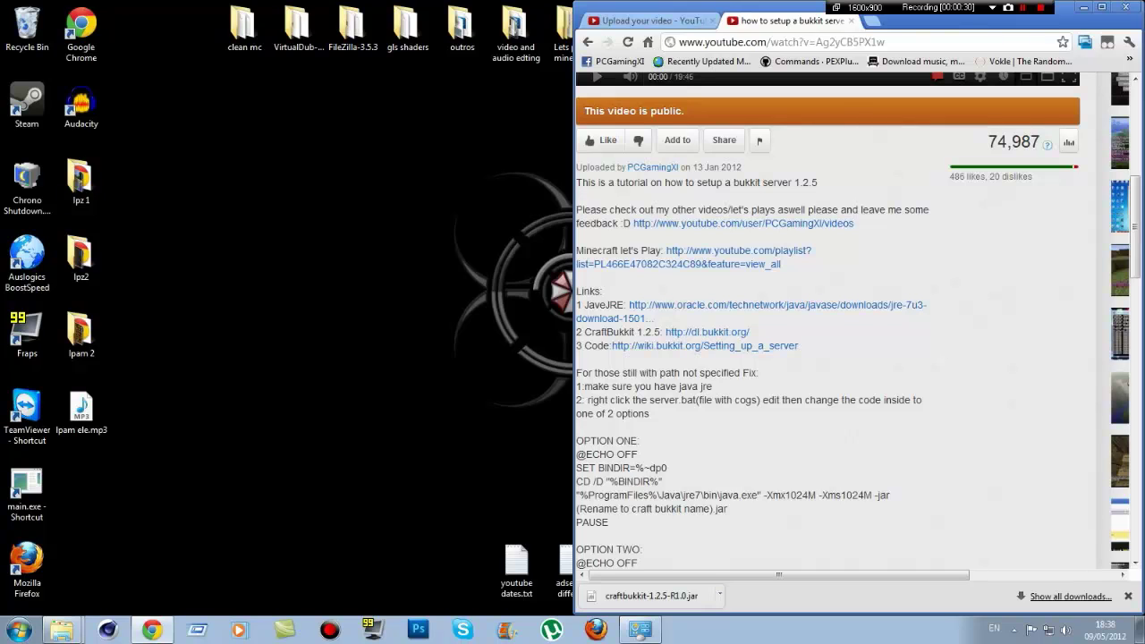
Create a new folder named "server" on the desktop
right_click(257, 348)
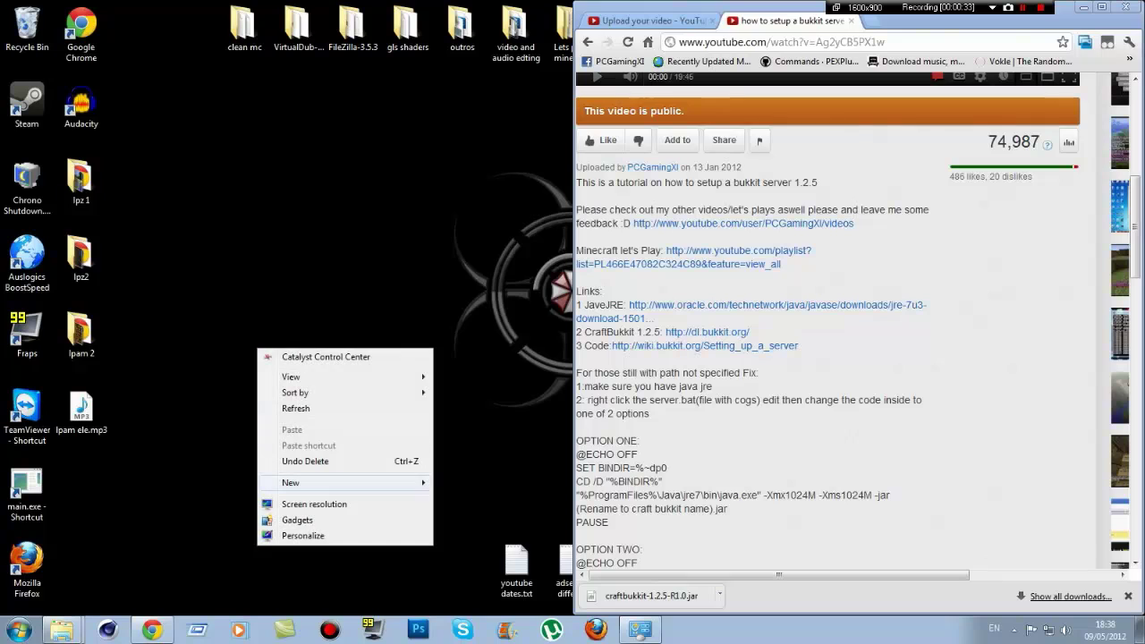
mouse_move(286, 480)
click(466, 481)
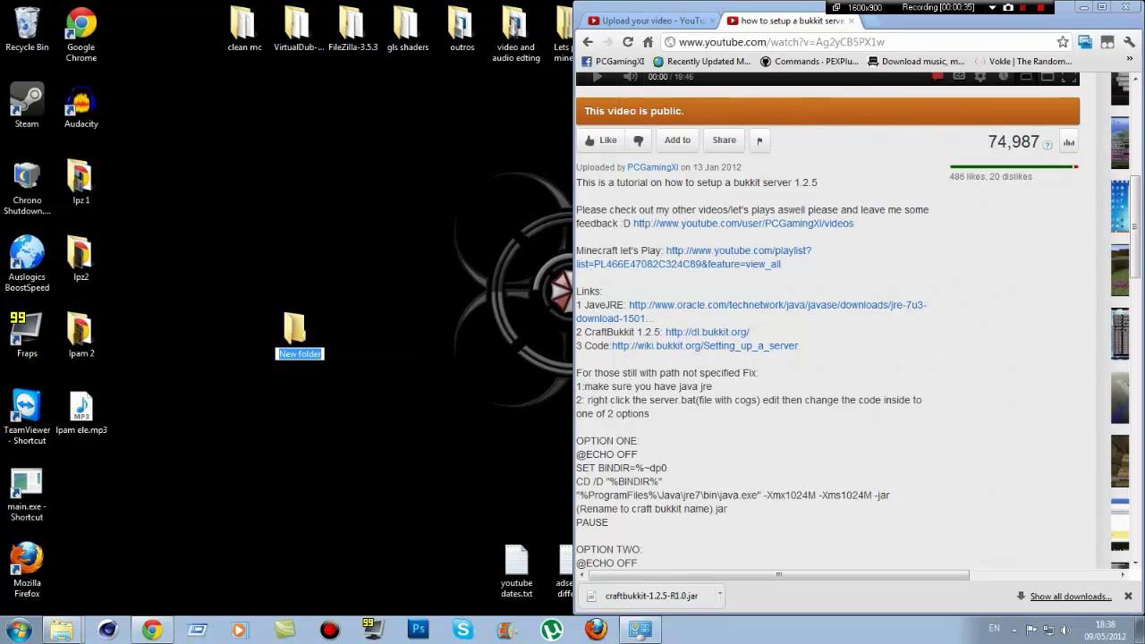
text(server)
key(Return)
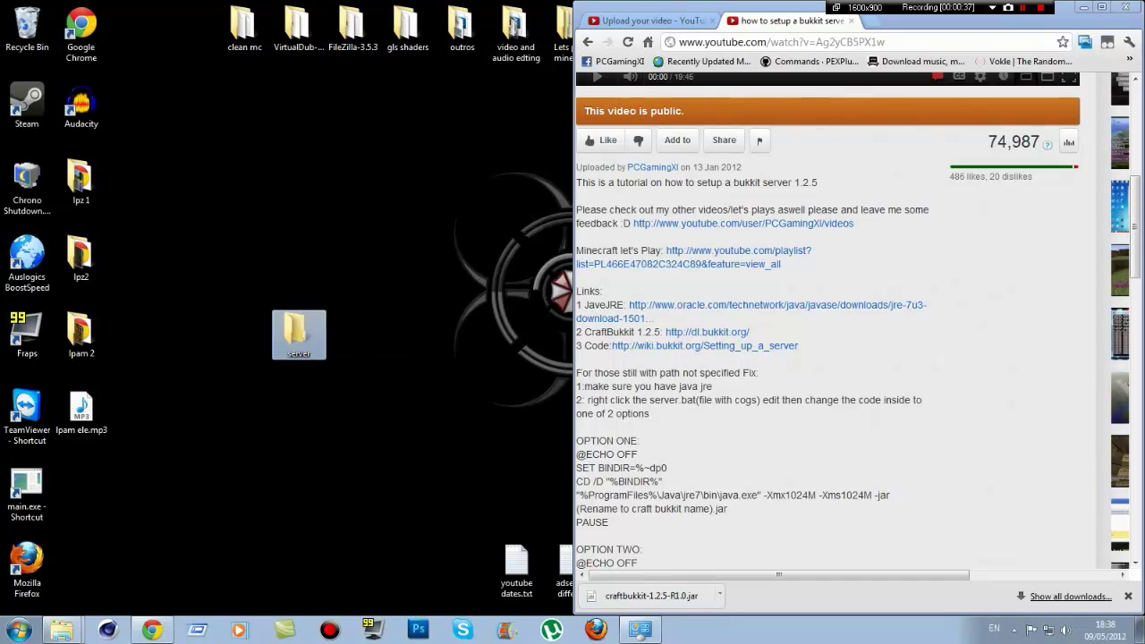
Open the Java JRE download page linked in the video description and examine the Windows x64 (64-bit) entry
key(alt+Tab)
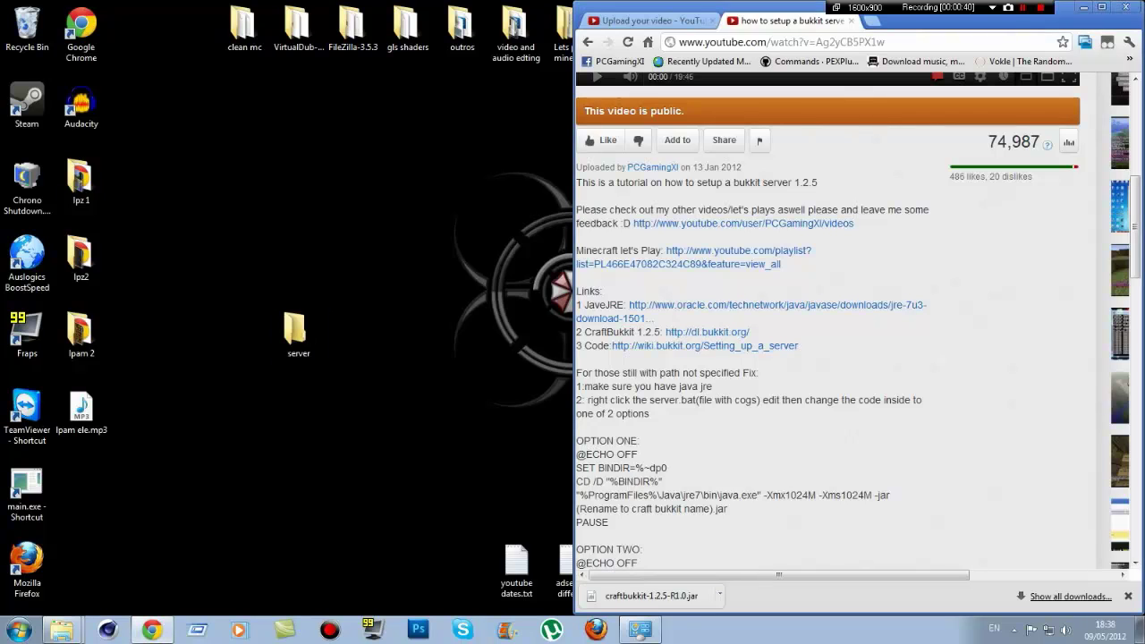
click(778, 305)
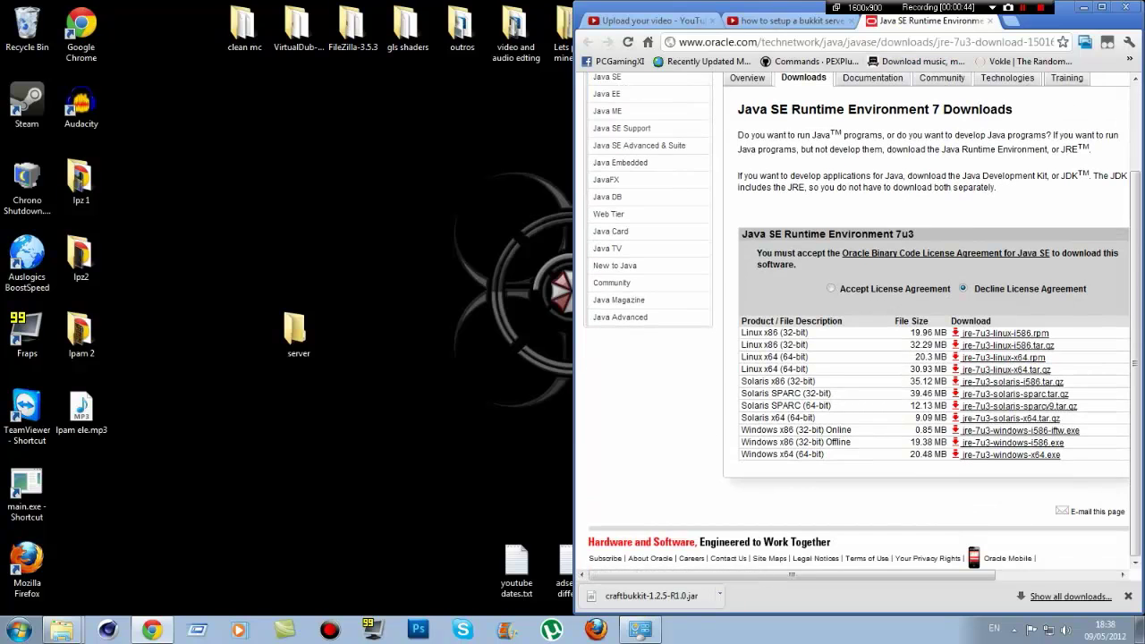
drag(793, 454, 751, 454)
click(751, 454)
Run dxdiag to check whether the operating system is 32-bit or 64-bit, and close the diagnostic tool
click(20, 630)
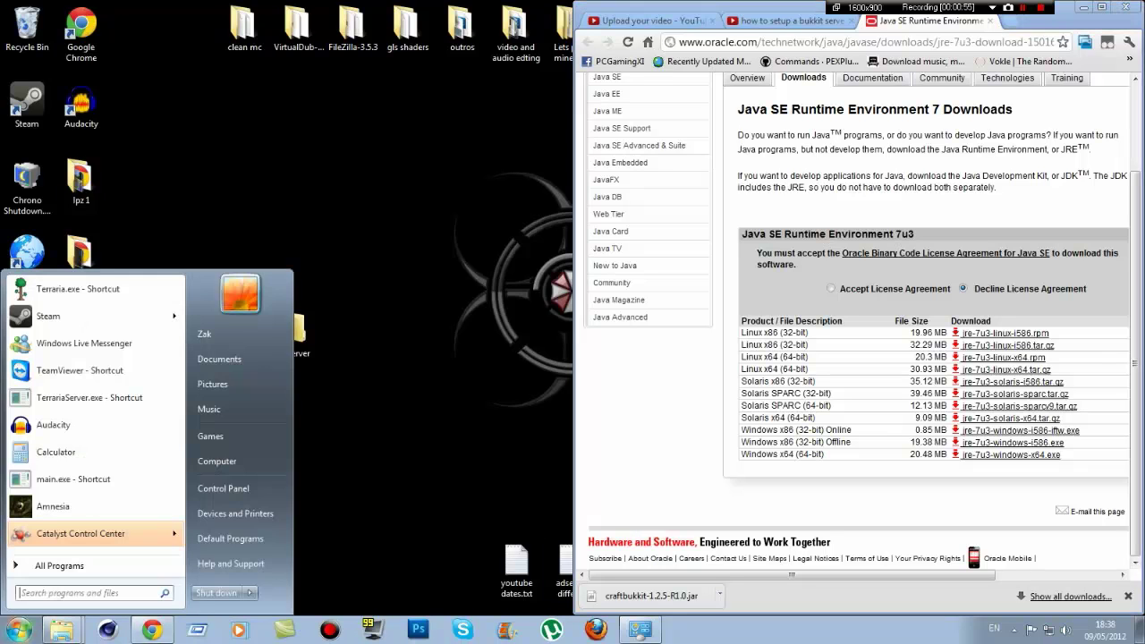
click(87, 592)
text(dxdiag)
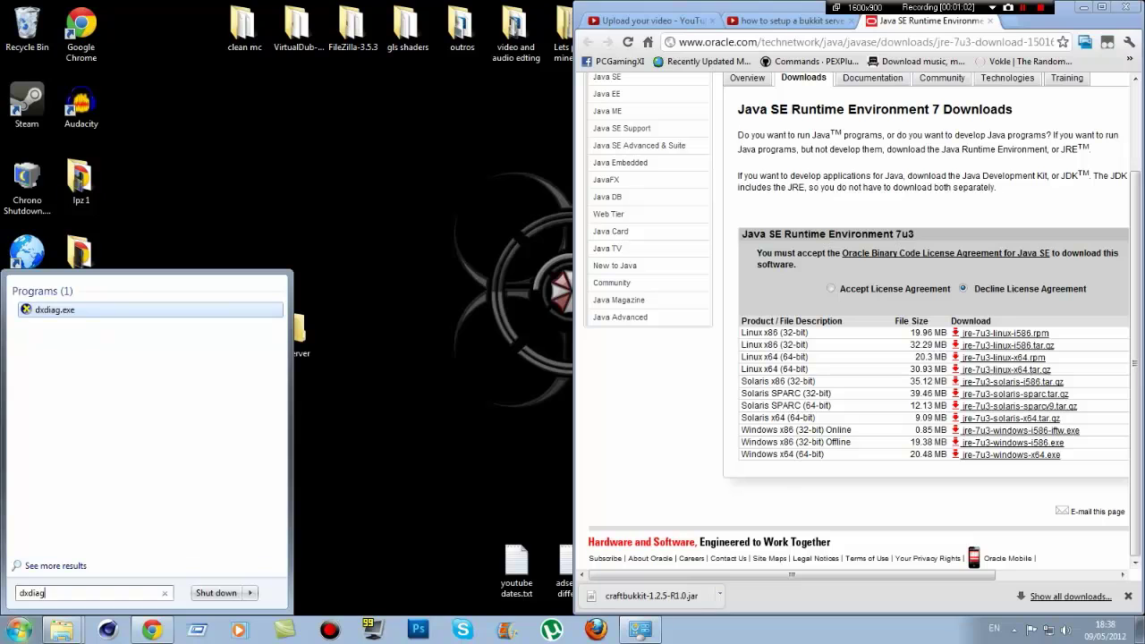
key(Return)
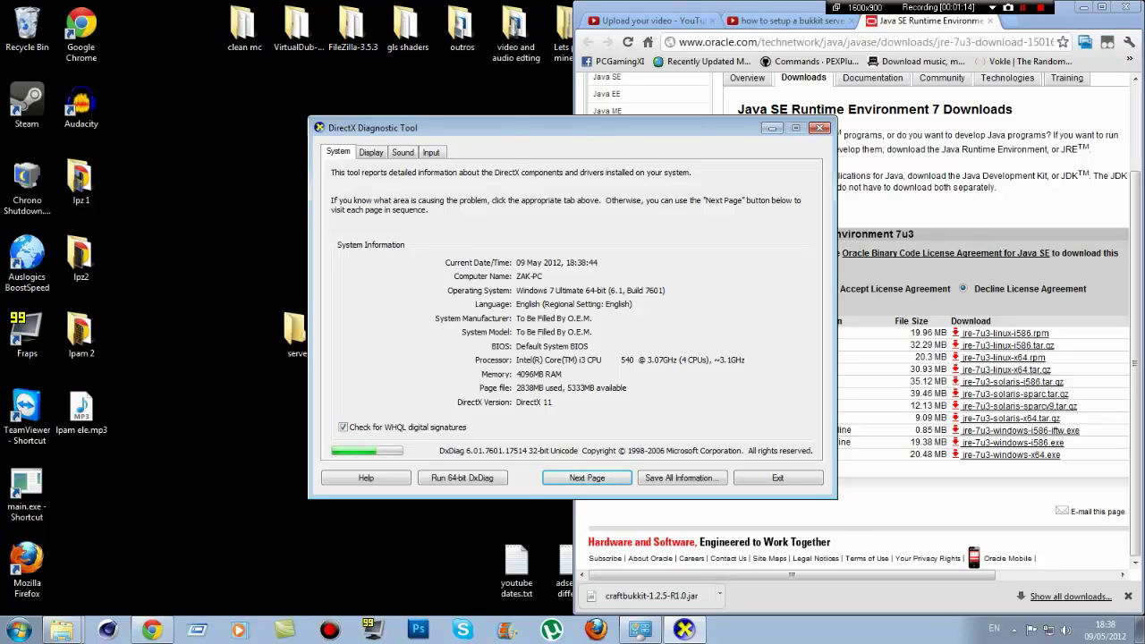
click(819, 128)
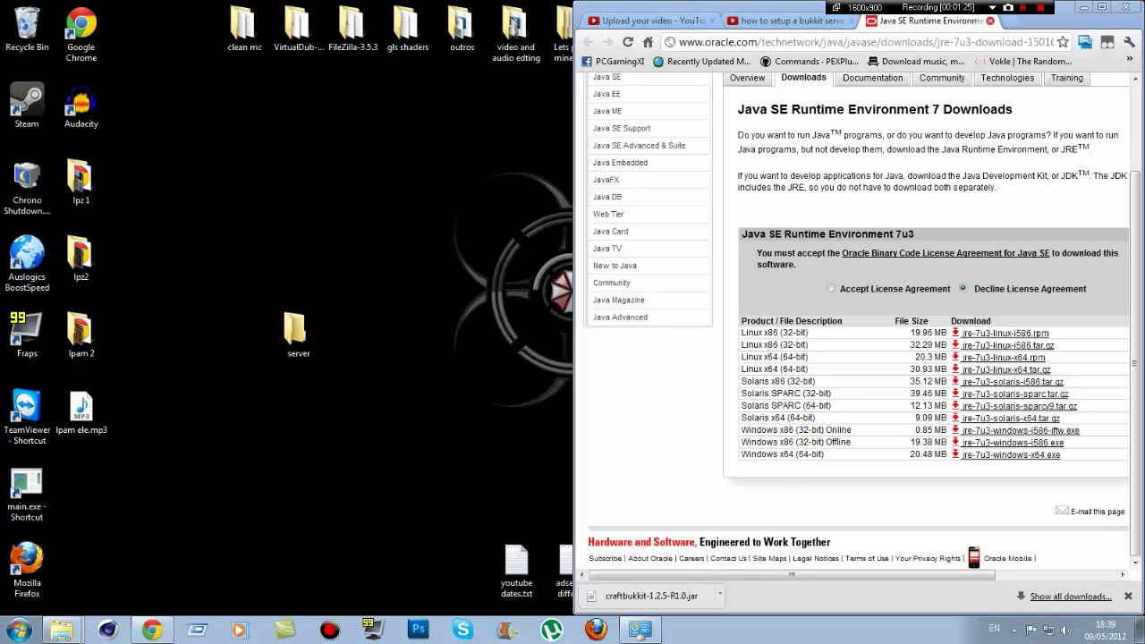
Leave the Java page and download the CraftBukkit 1.2.5-R1.0 recommended build from dl.bukkit.org, keeping the flagged file
click(989, 21)
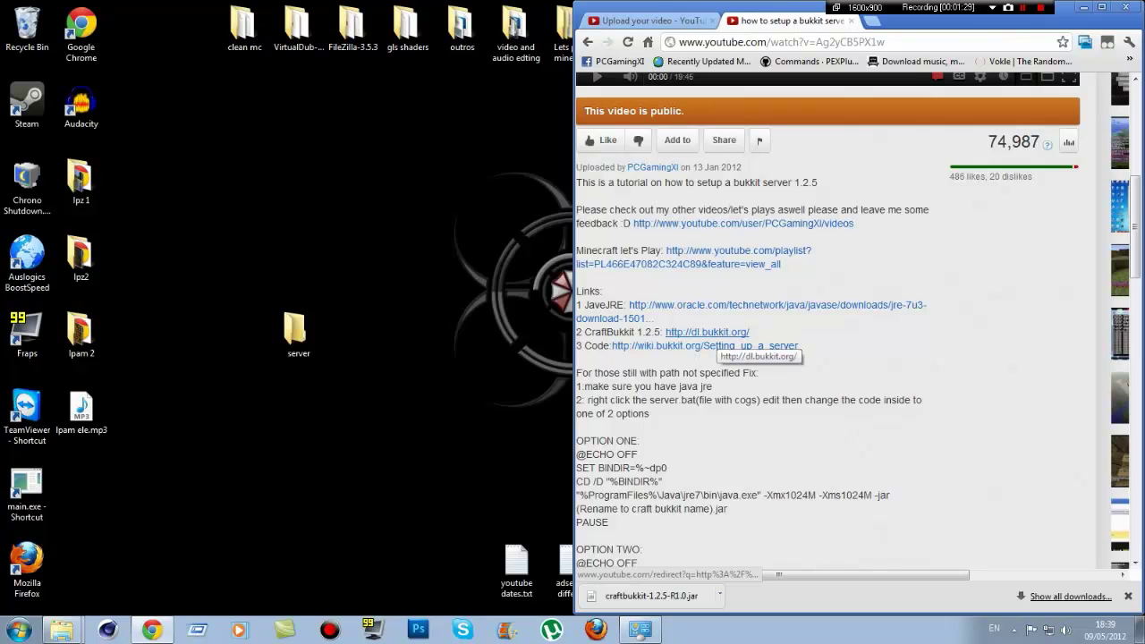
click(716, 333)
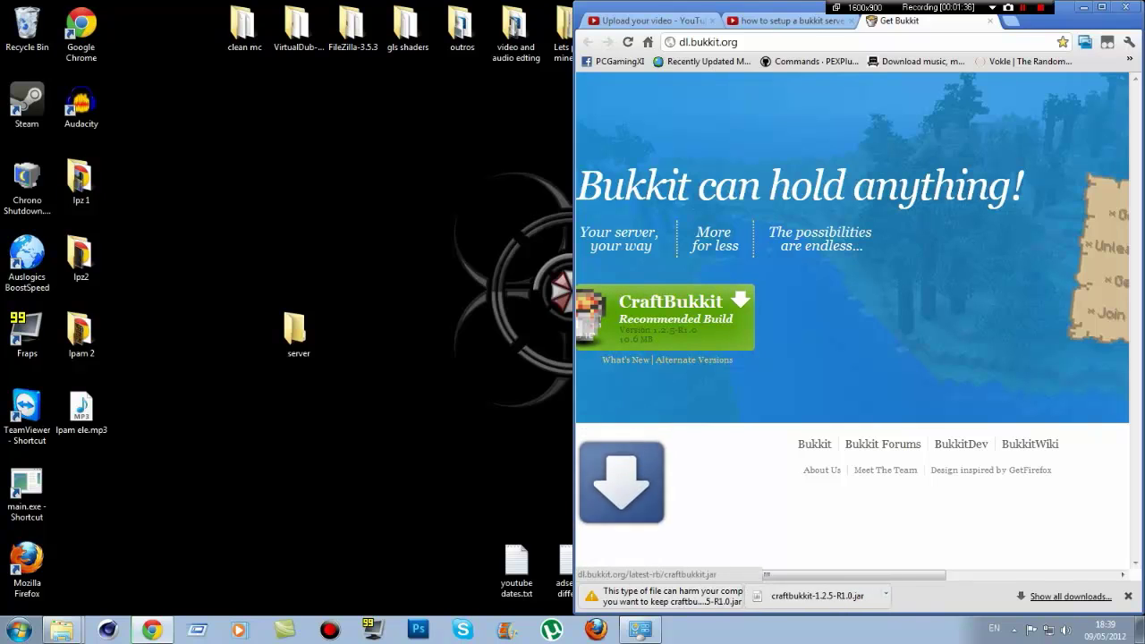
click(814, 596)
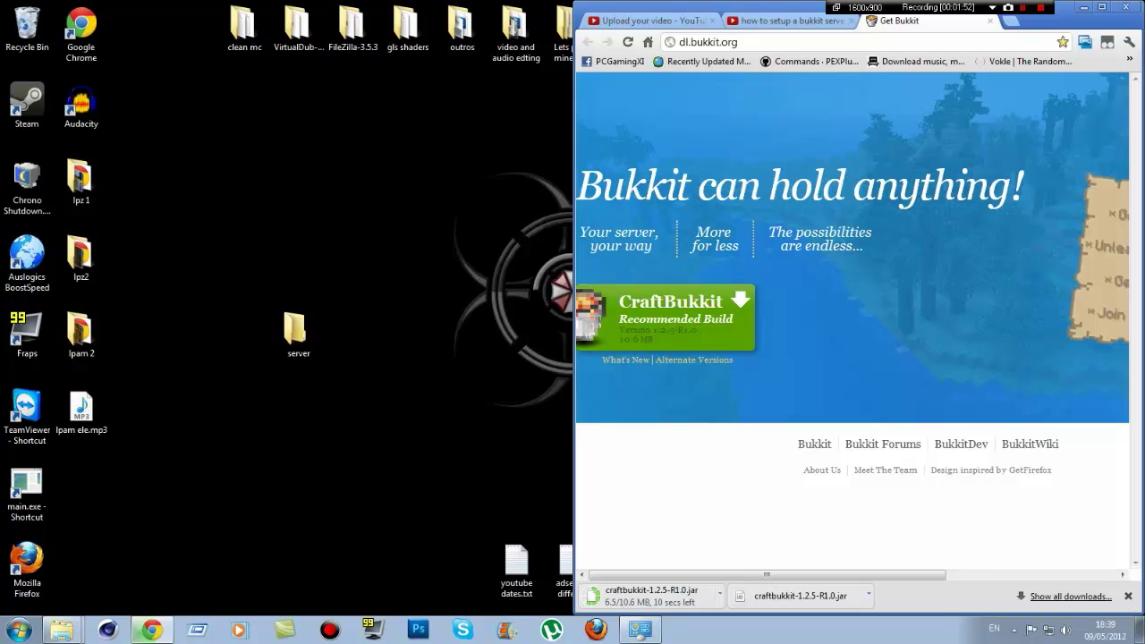
Open the server folder and place its window beside the browser
double_click(295, 331)
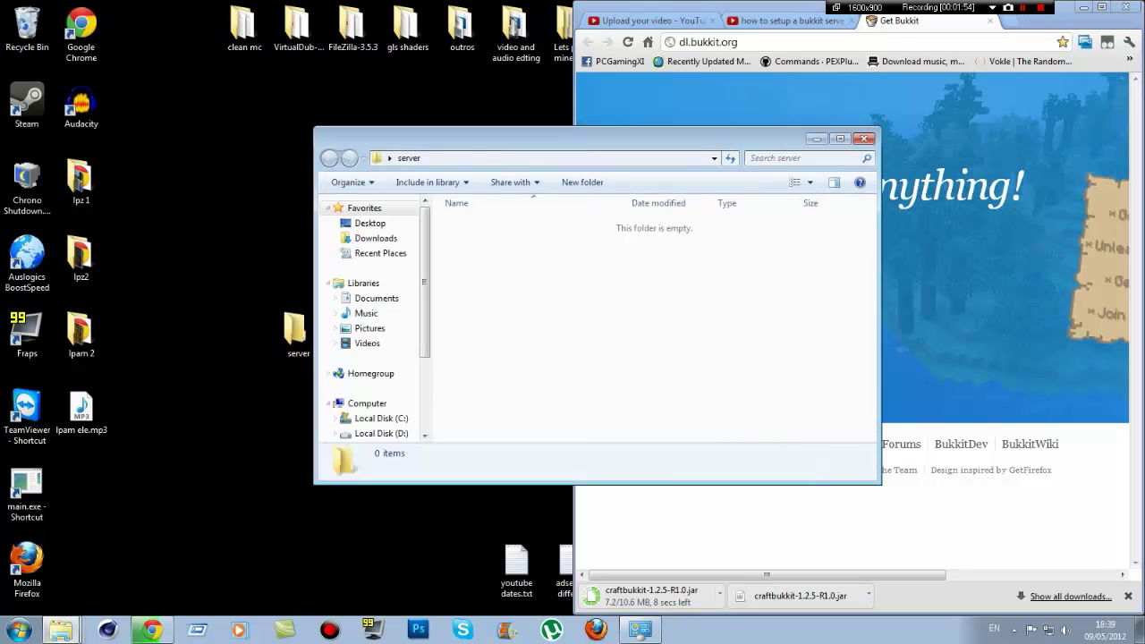
drag(536, 139, 227, 29)
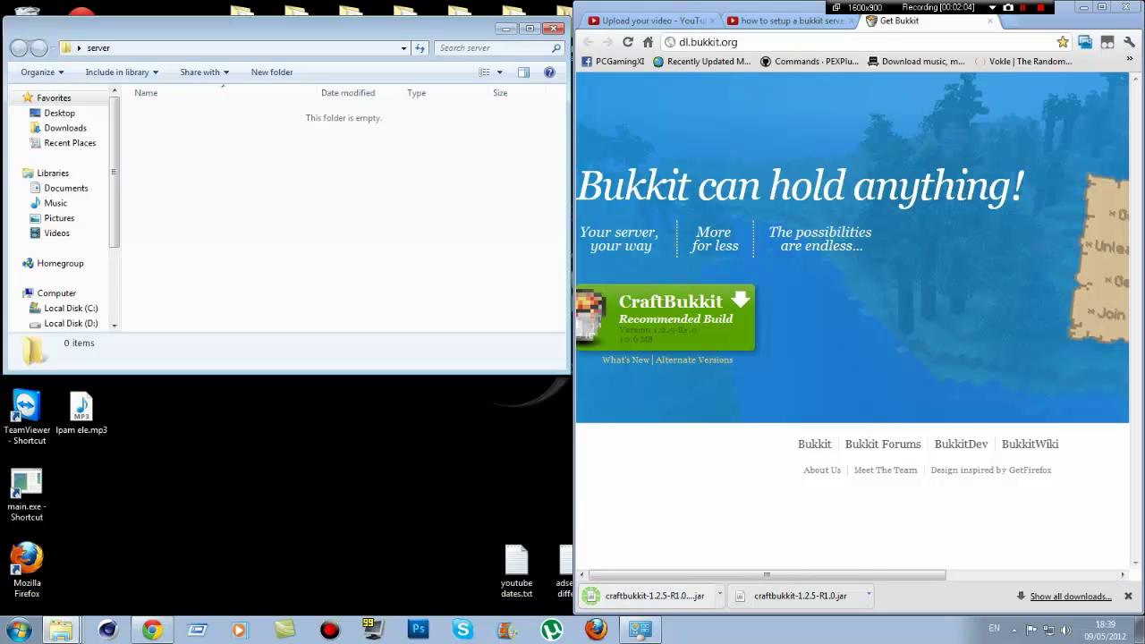
Copy the downloaded craftbukkit-1.2.5-R1.0 (1).jar into the server folder and delete it again
drag(652, 594, 409, 213)
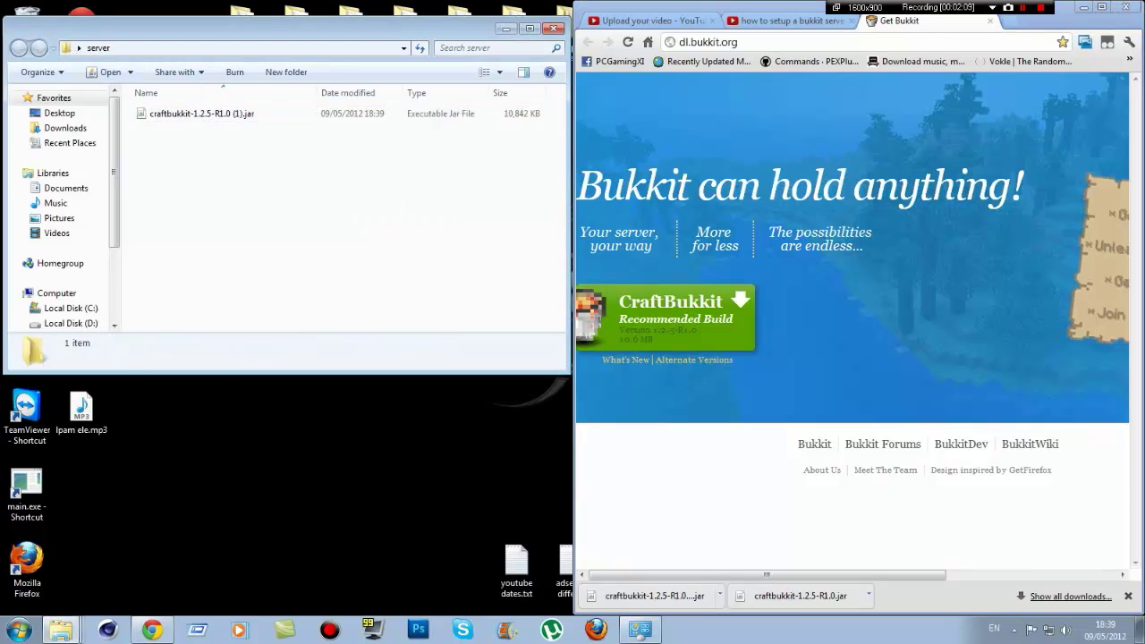
click(201, 113)
key(Delete)
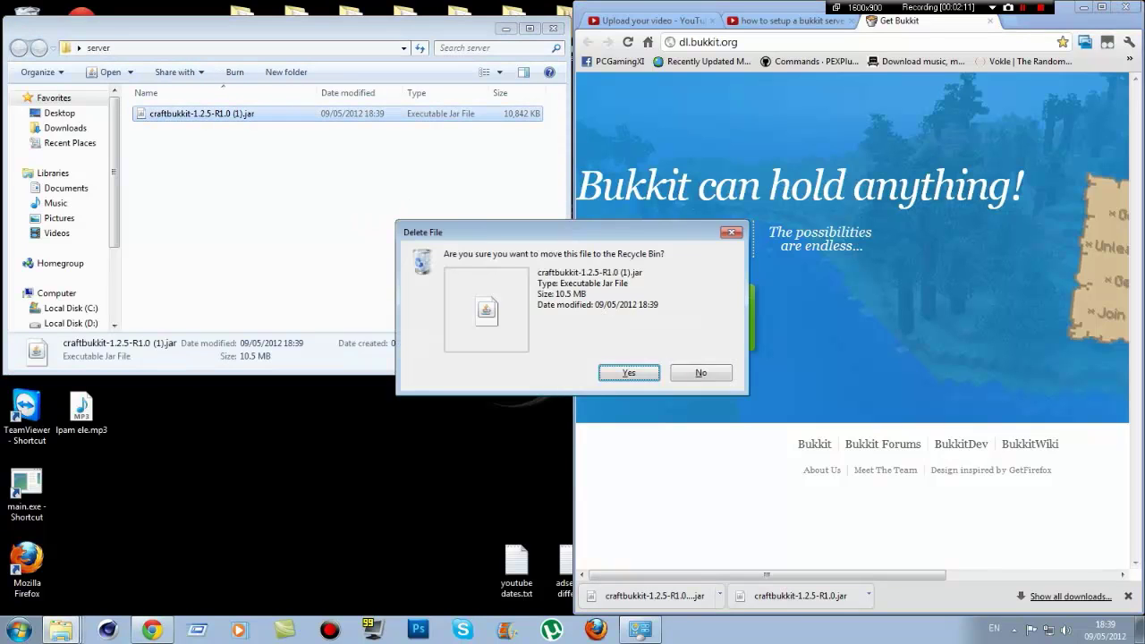
key(Return)
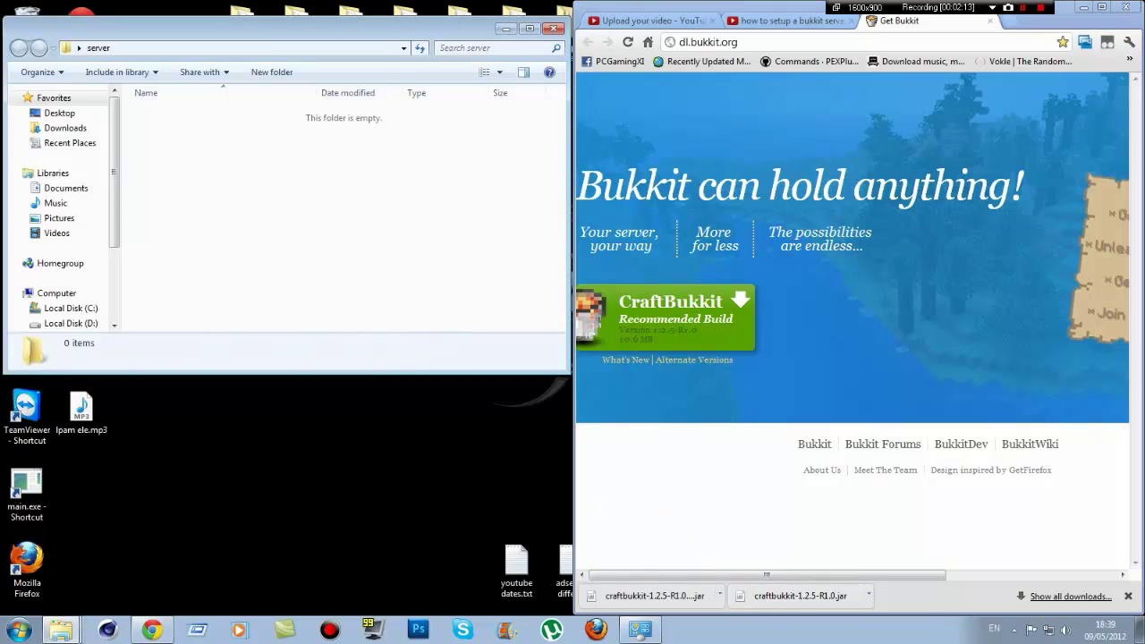
Place craftbukkit-1.2.5-R1.0.jar in the server folder and close the CraftBukkit download page
key(ctrl+v)
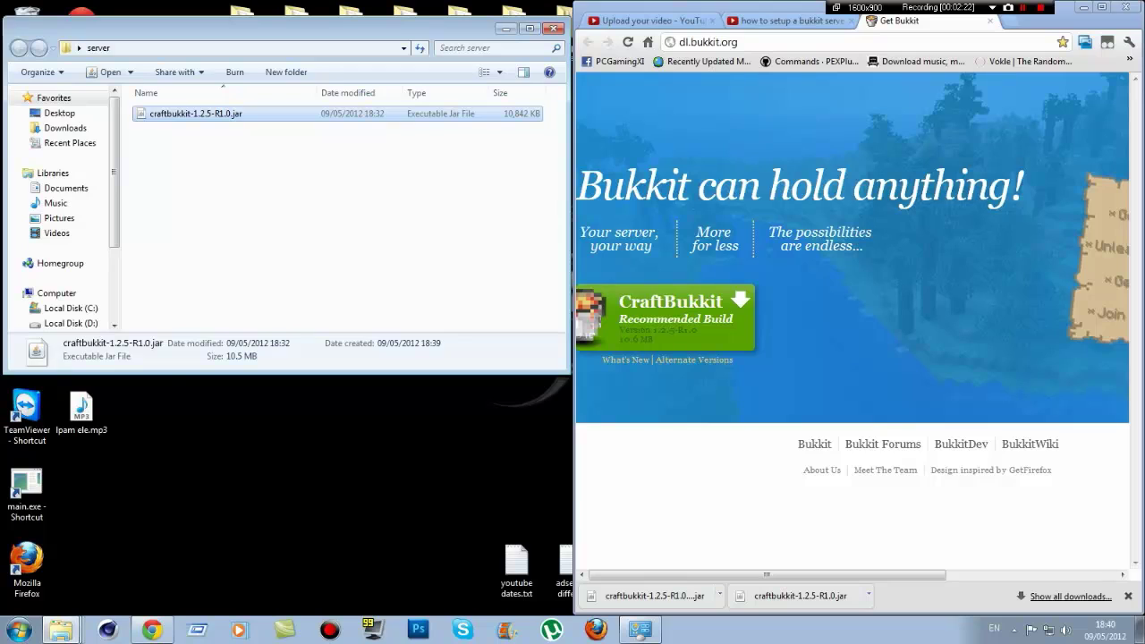
click(268, 197)
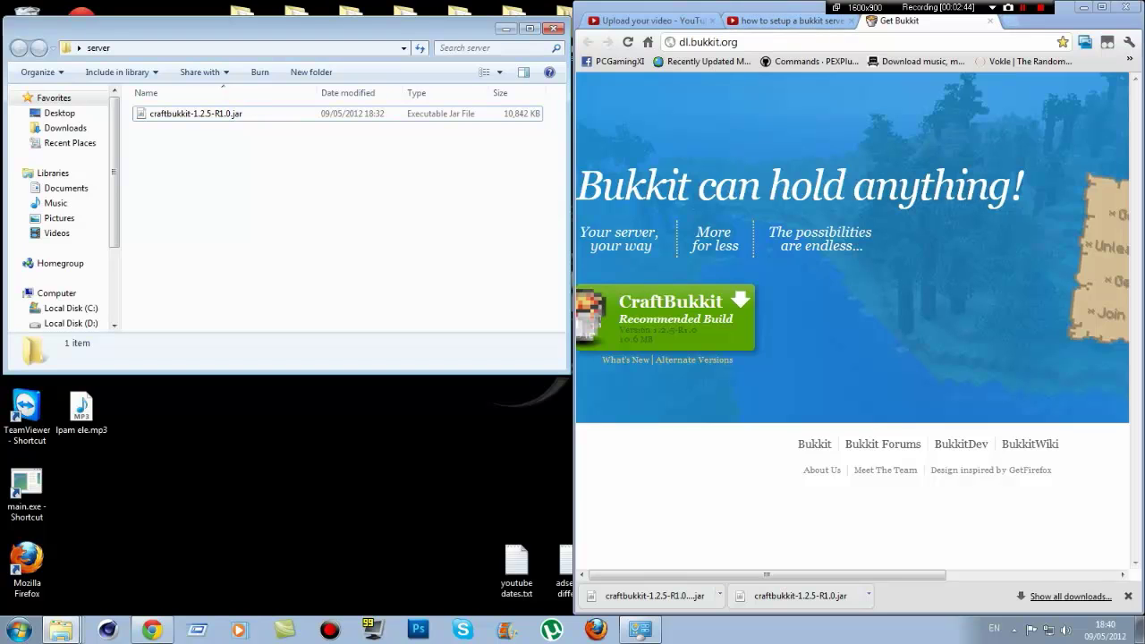
click(989, 20)
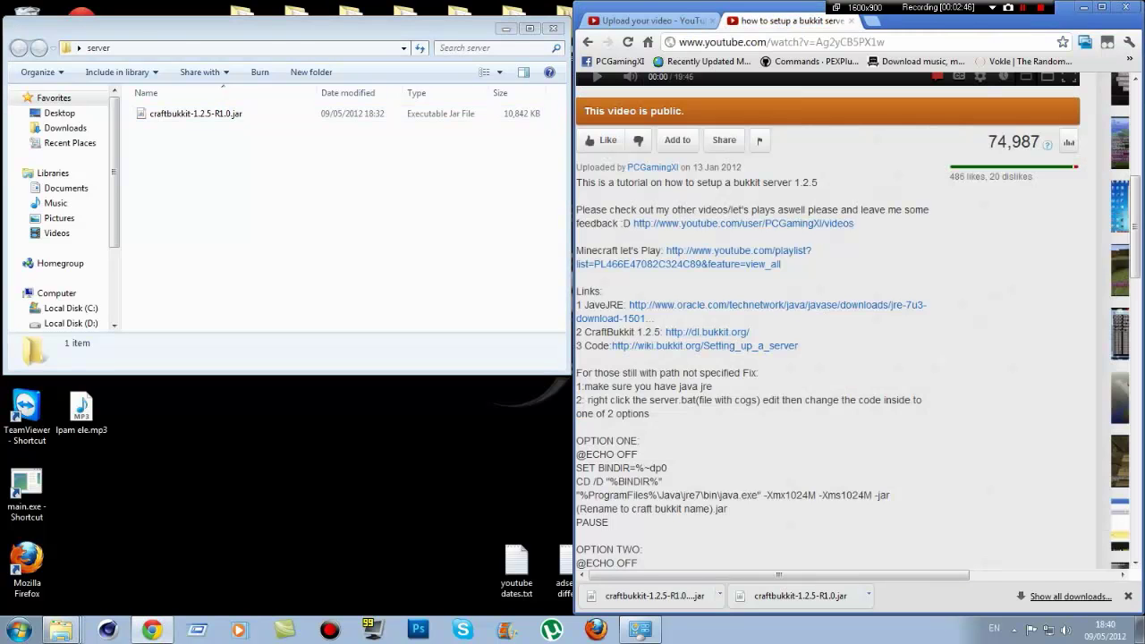
Examine the running processes and their memory use in Windows Task Manager, and close it
right_click(905, 628)
click(948, 585)
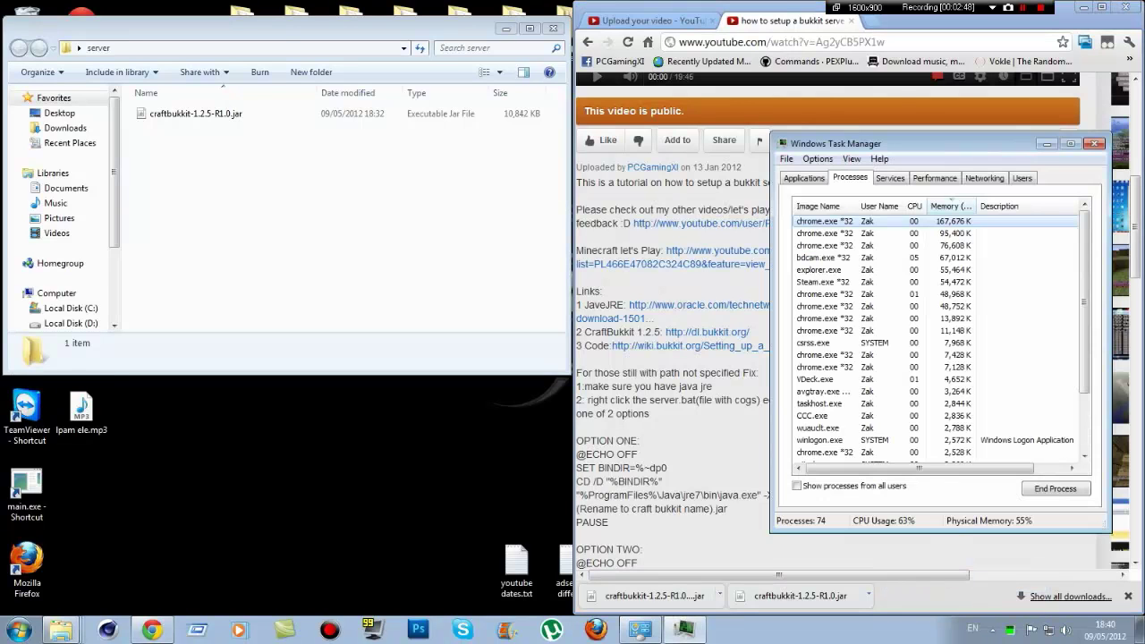
click(935, 270)
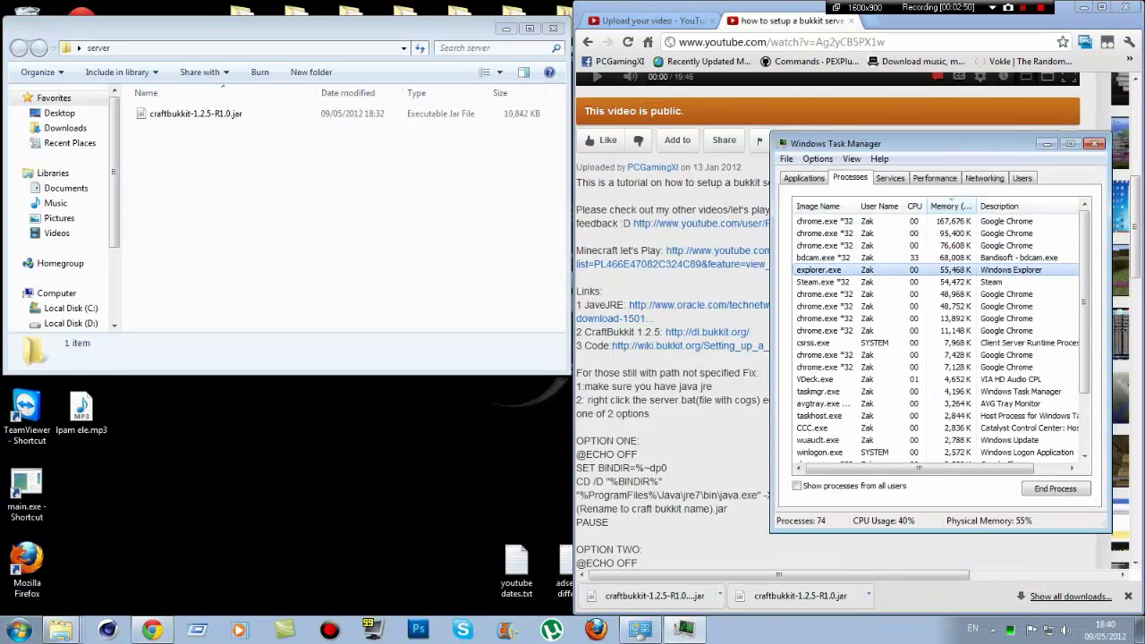
click(1093, 143)
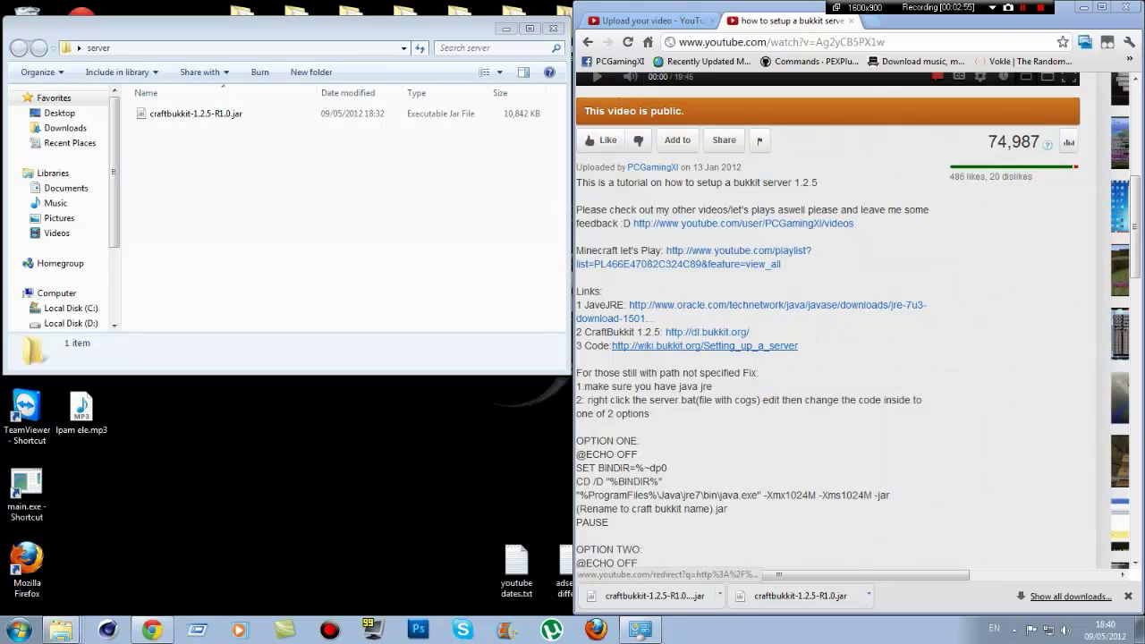
Open the "Setting up a server" wiki page linked in the video description at its Windows instructions
click(707, 345)
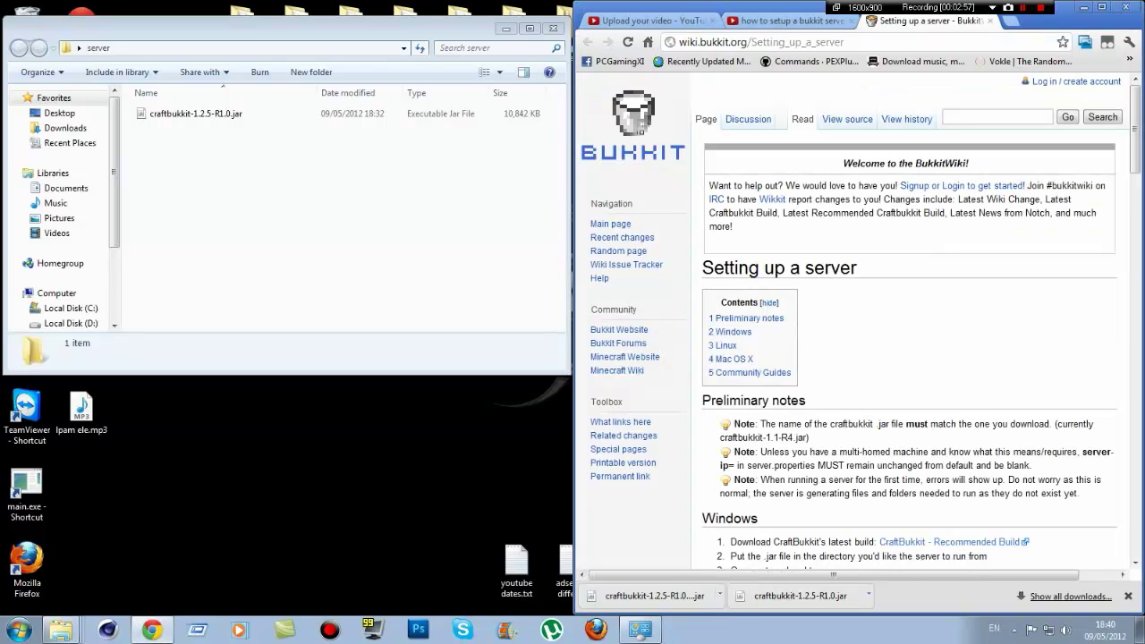
scroll(908, 322, down, 5)
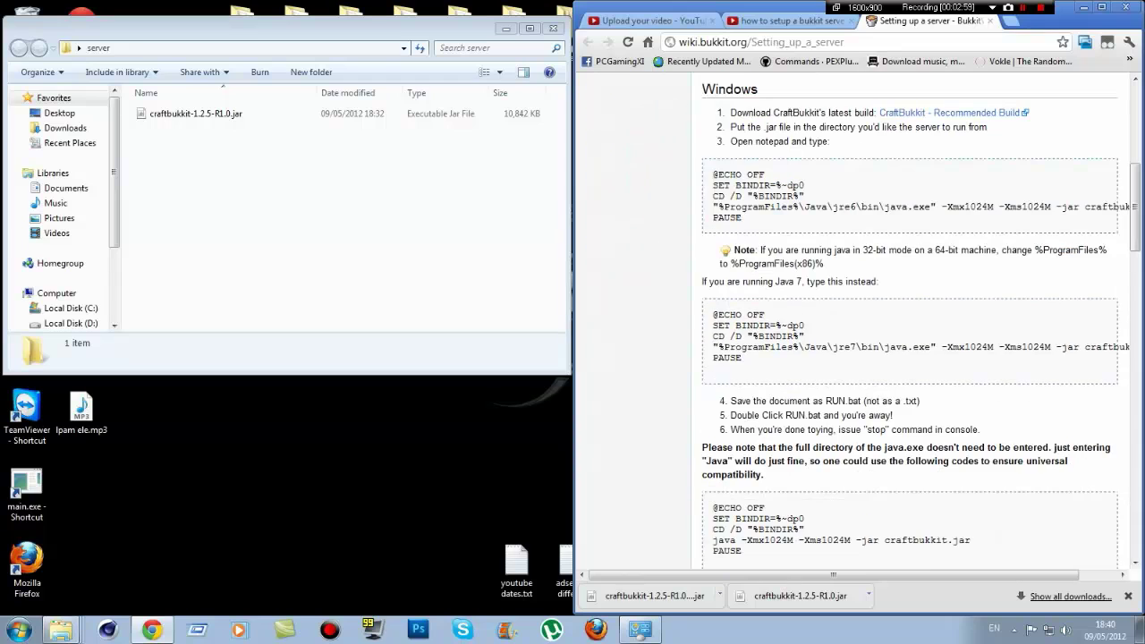
Create a text document with the default name in the server folder and open it in Notepad beside the wiki page
key(alt+Tab)
right_click(328, 217)
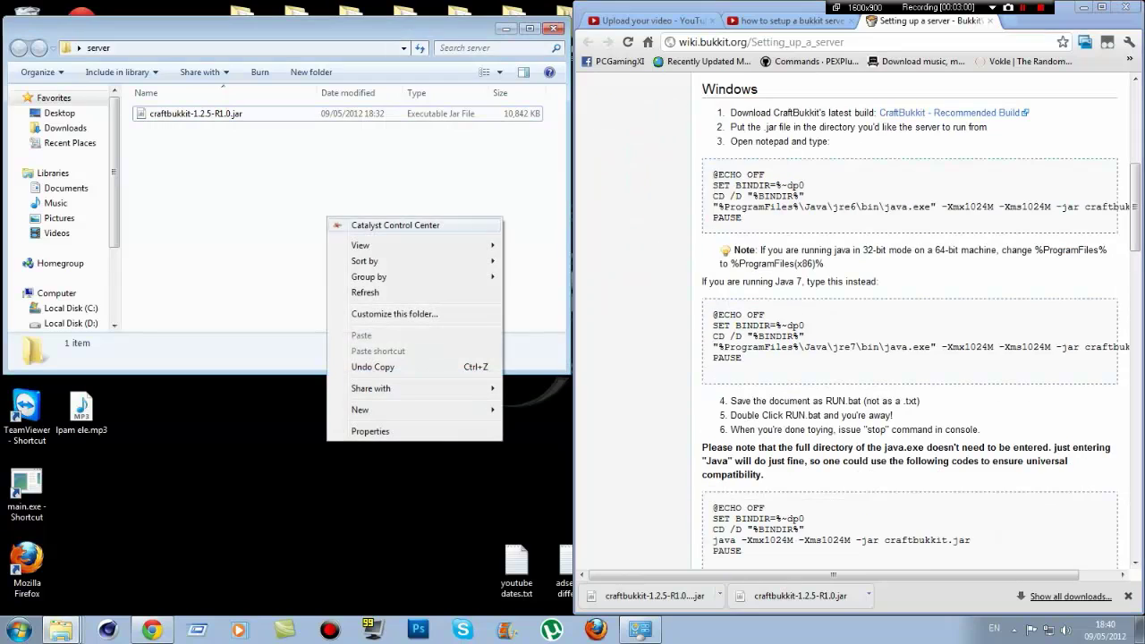
mouse_move(366, 410)
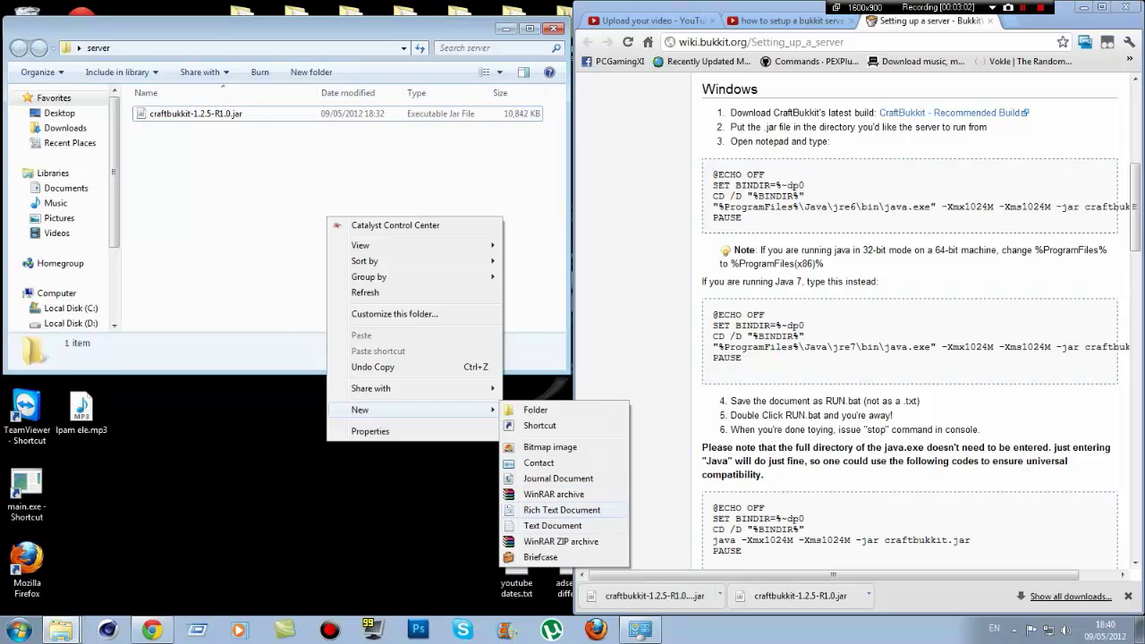
click(552, 525)
key(Escape)
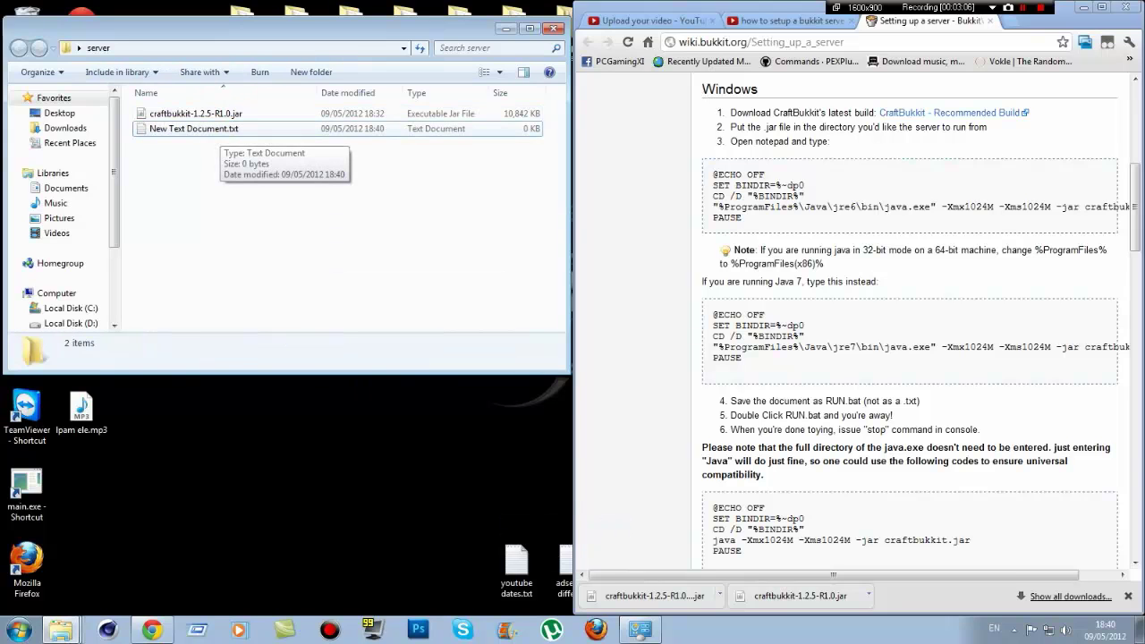
click(220, 128)
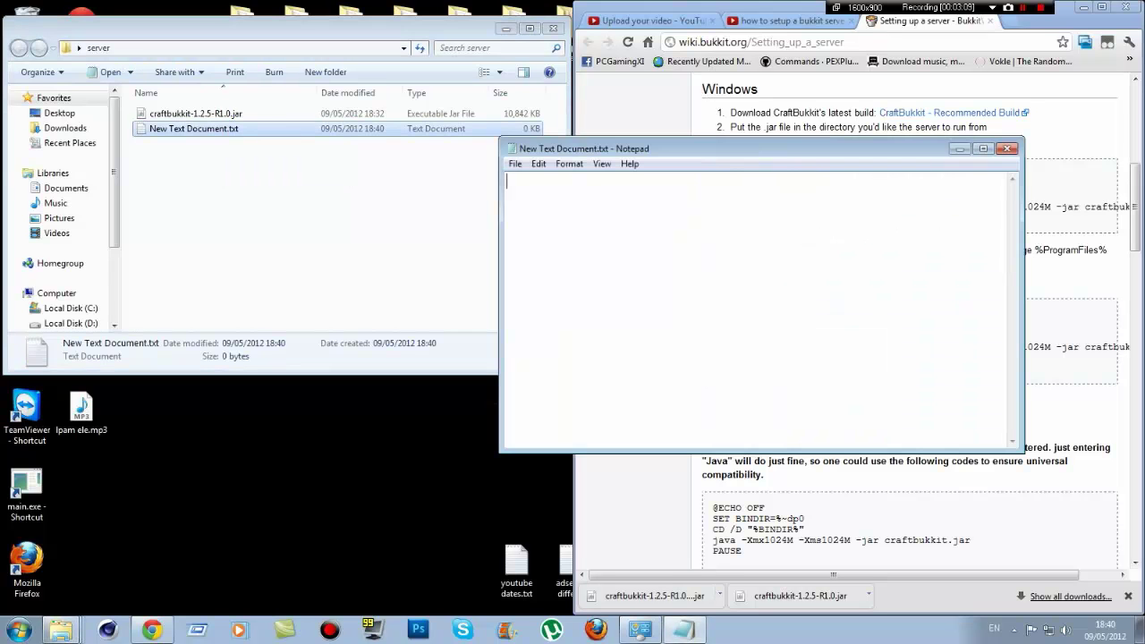
drag(716, 149, 229, 126)
text(kjmu)
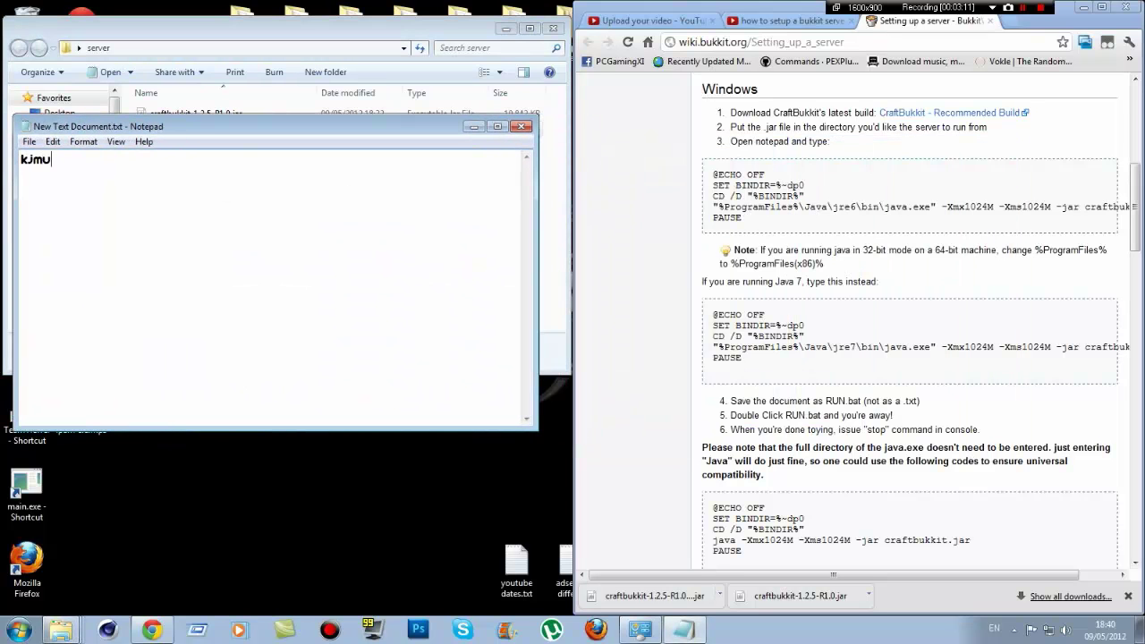
text(yj.jk)
key(ctrl+a)
key(BackSpace)
drag(796, 280, 778, 280)
click(778, 281)
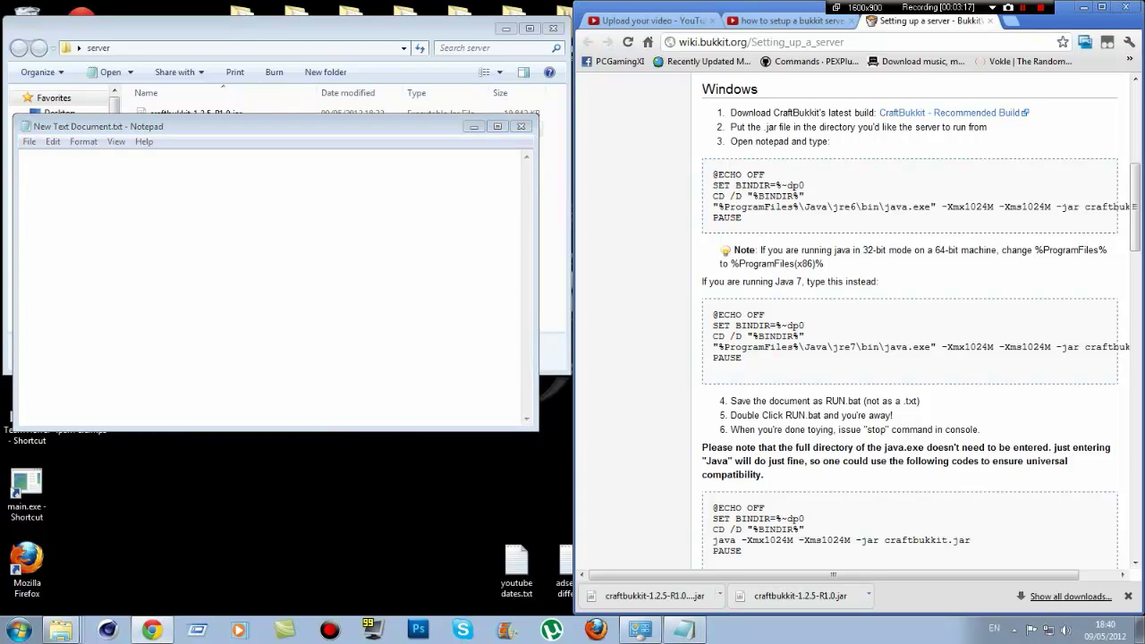
drag(742, 358, 713, 315)
key(ctrl+c)
key(alt+Tab)
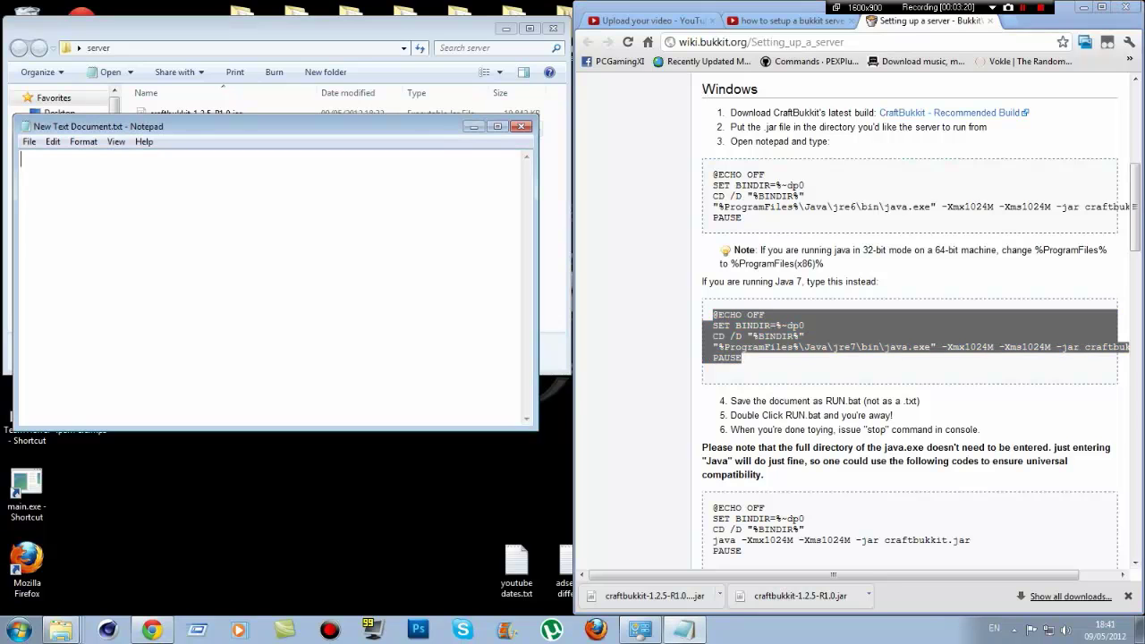
key(ctrl+v)
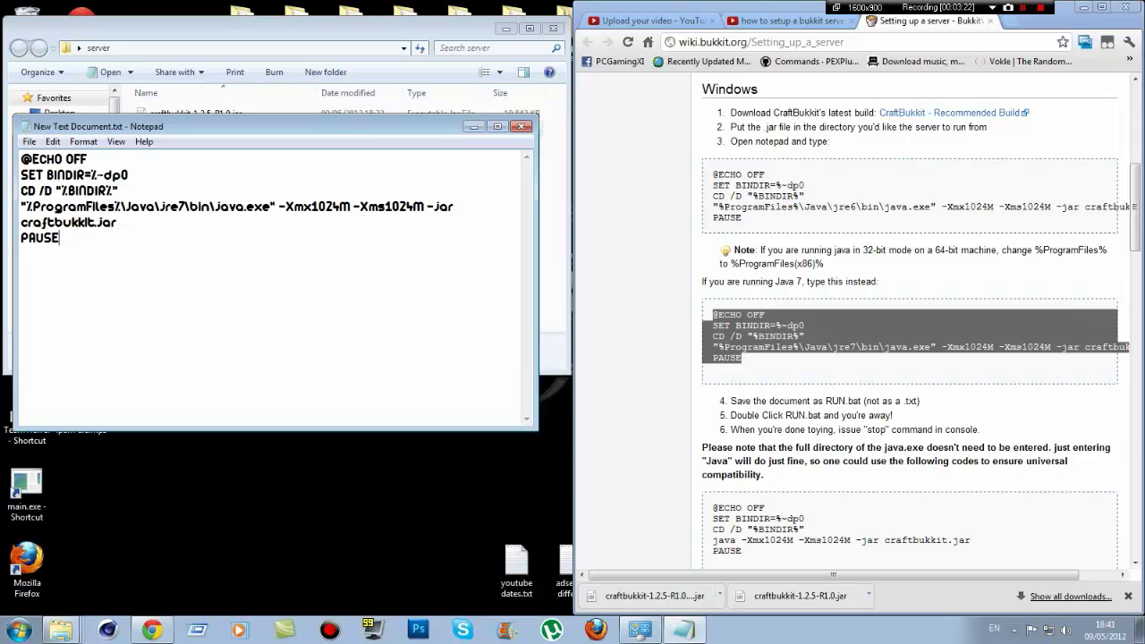
Try adding (x86) after ProgramFiles in the script's Java path, and restore the original path
click(908, 336)
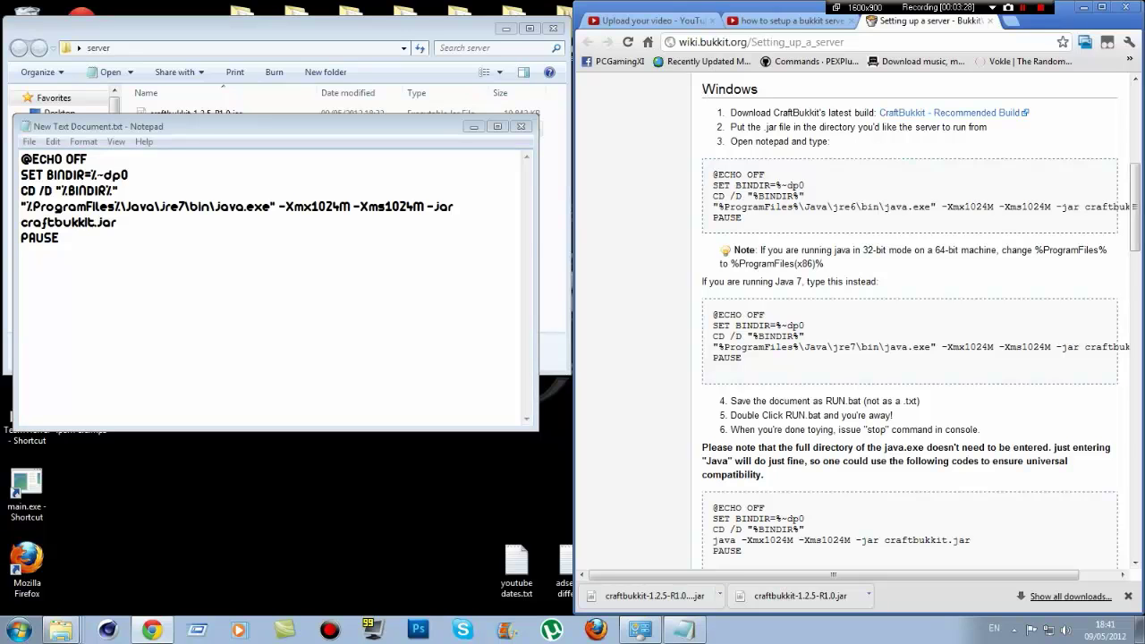
click(114, 206)
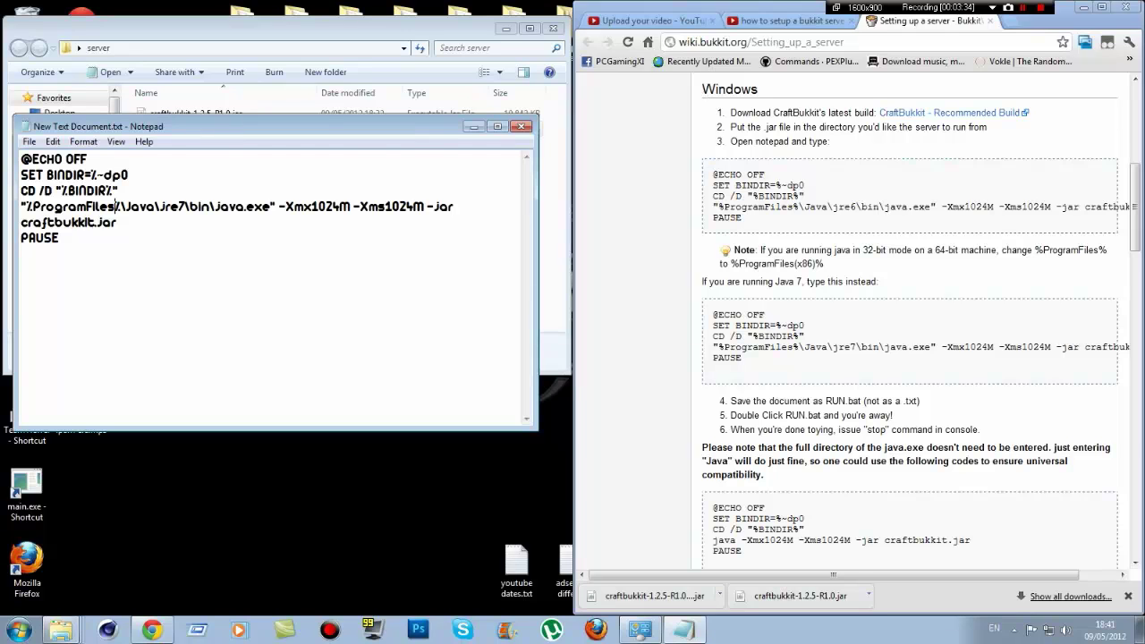
text((x)
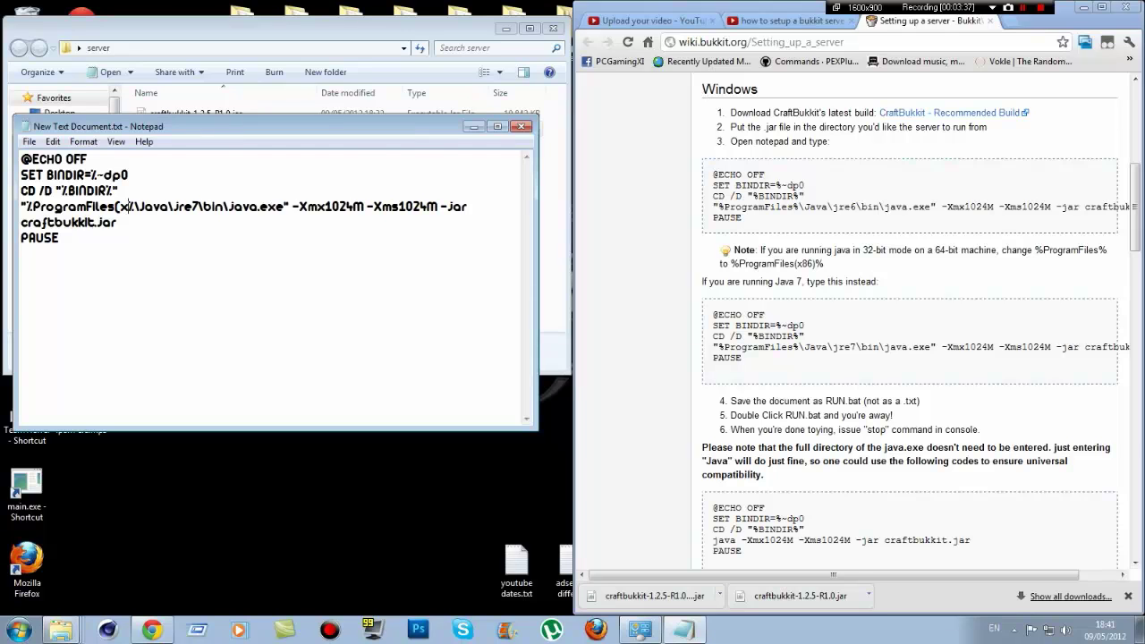
text(86))
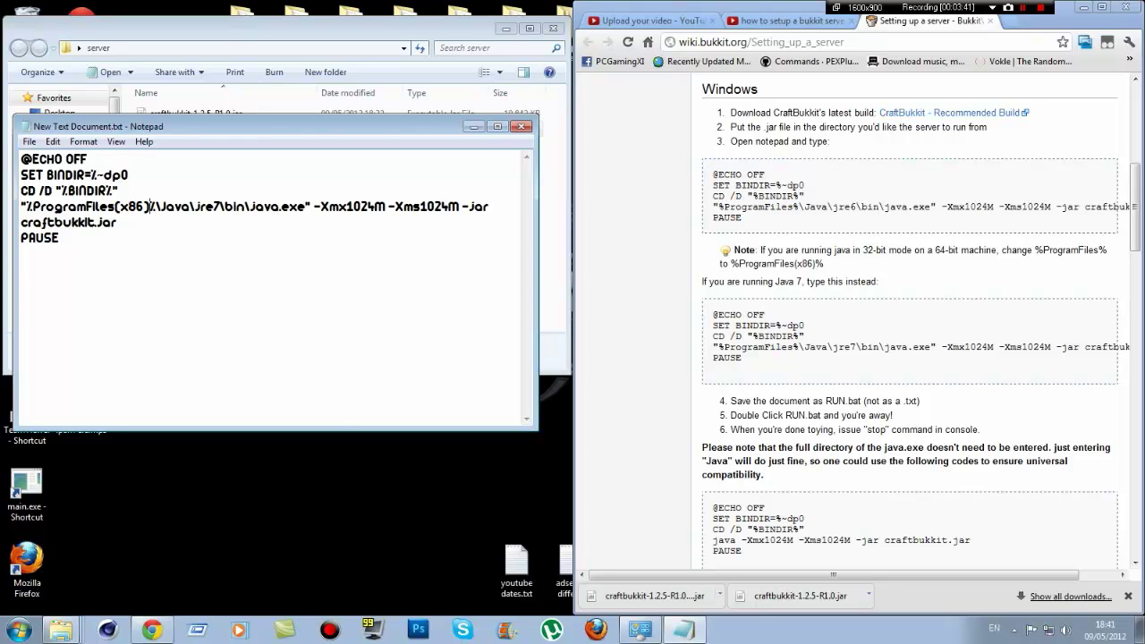
drag(150, 206, 114, 206)
key(BackSpace)
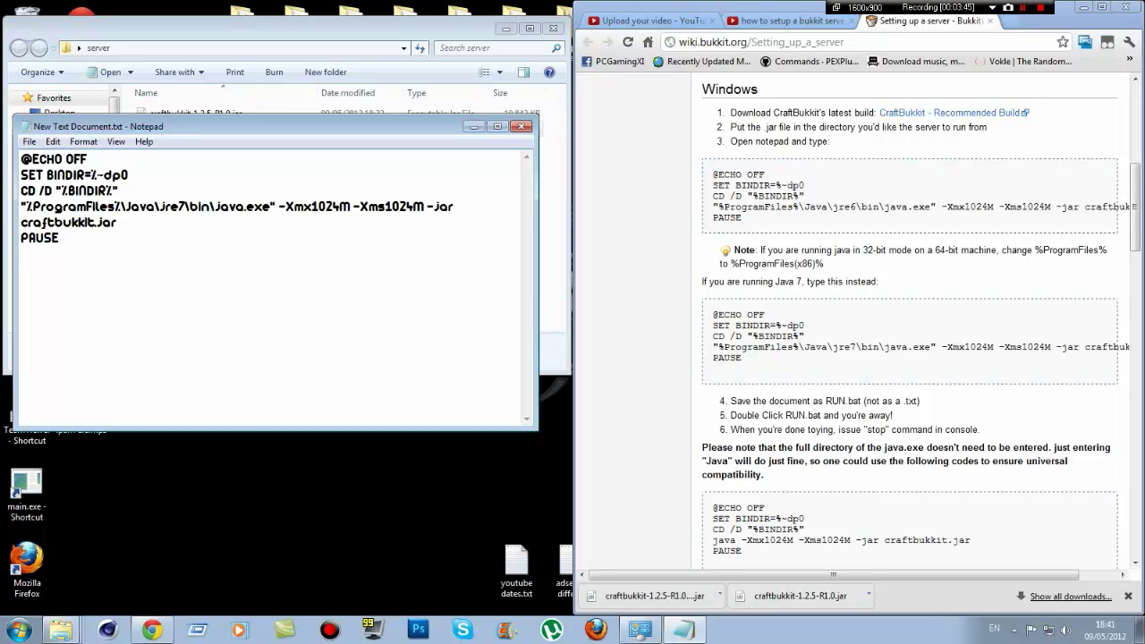
text(%)
text((x86))
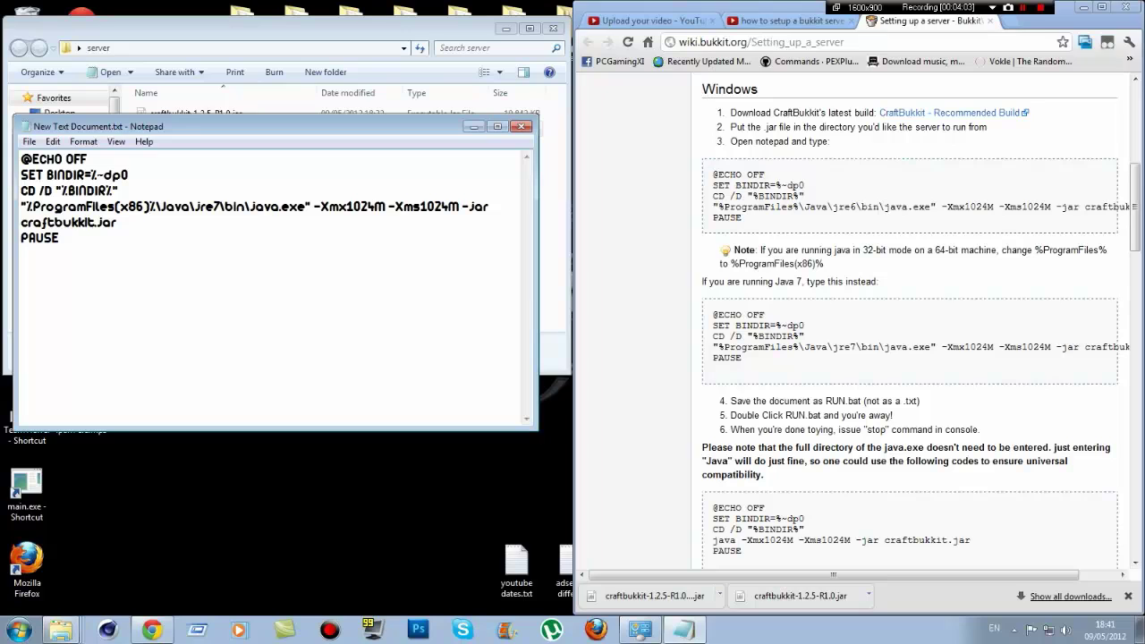
key(BackSpace)
key(BackSpace)
key(BackSpace)
key(BackSpace)
key(BackSpace)
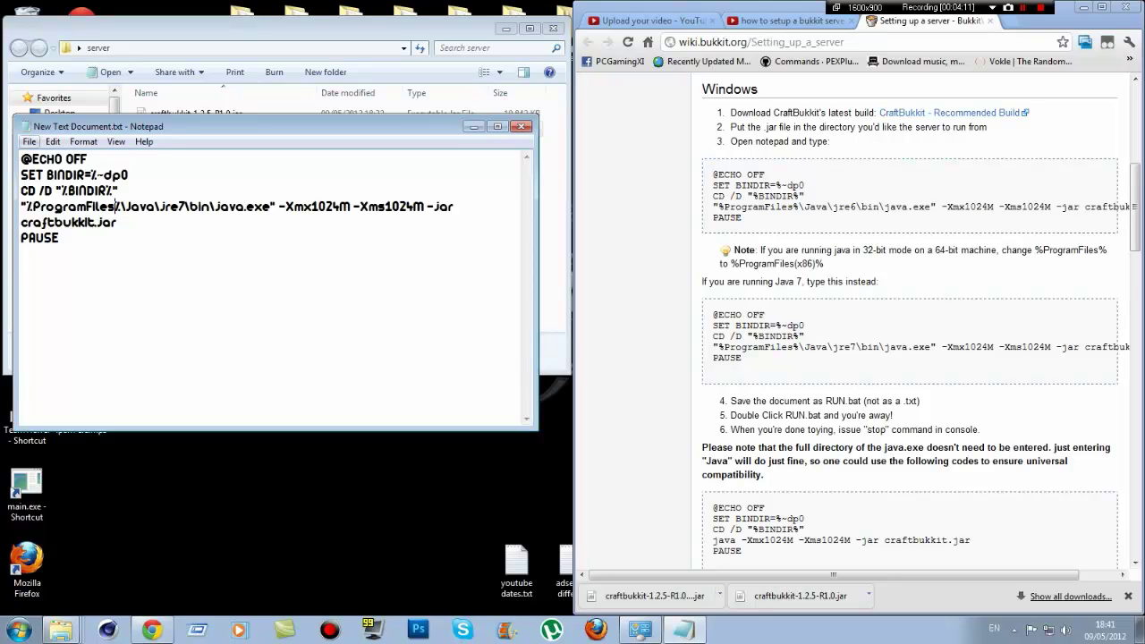
Save the script as server.bat in the server folder and close Notepad
click(29, 141)
click(55, 205)
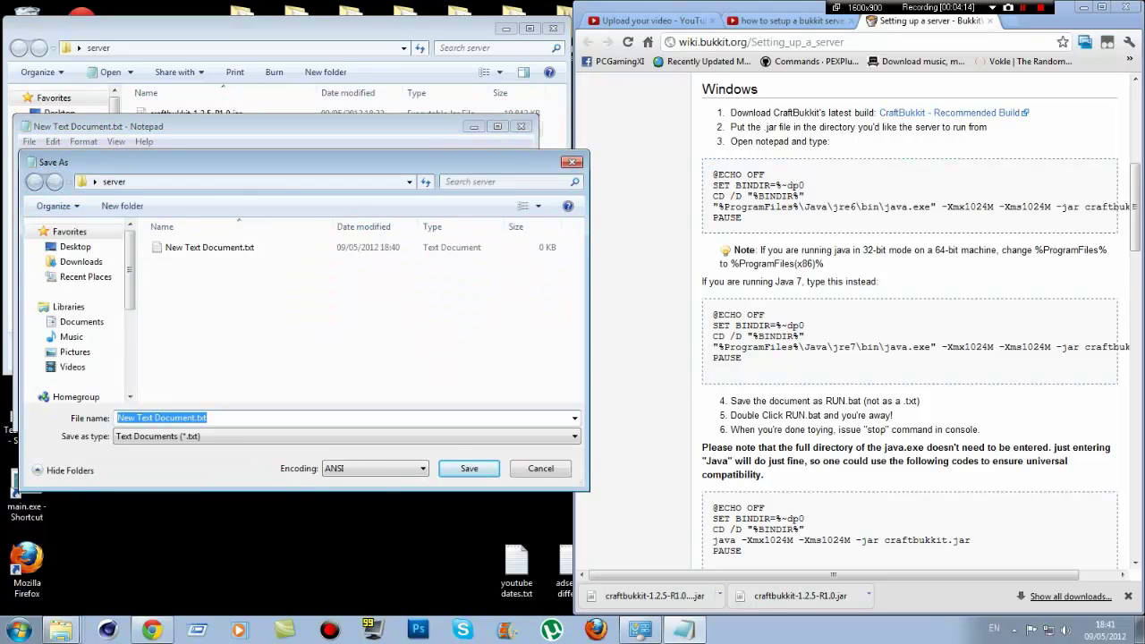
text(ser)
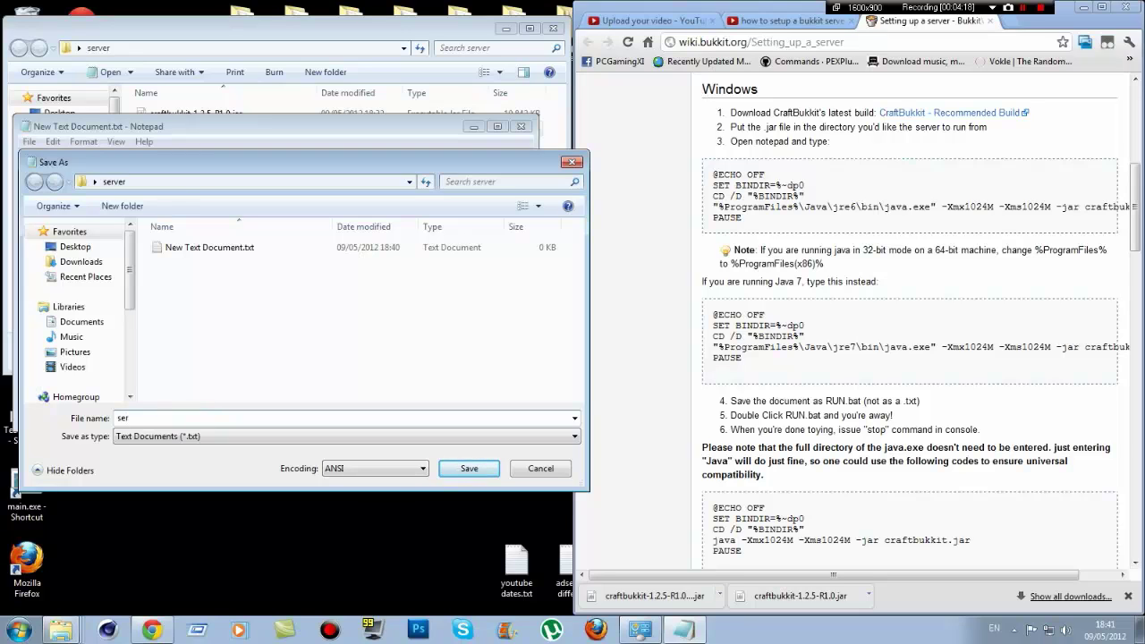
text(ver.bat)
key(Return)
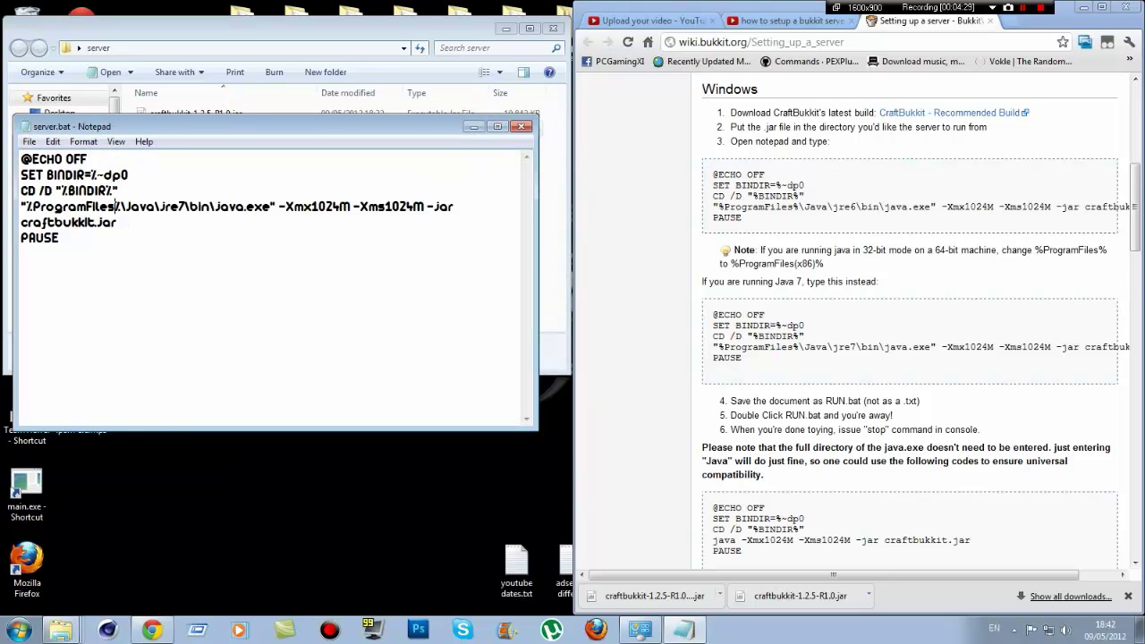
click(521, 126)
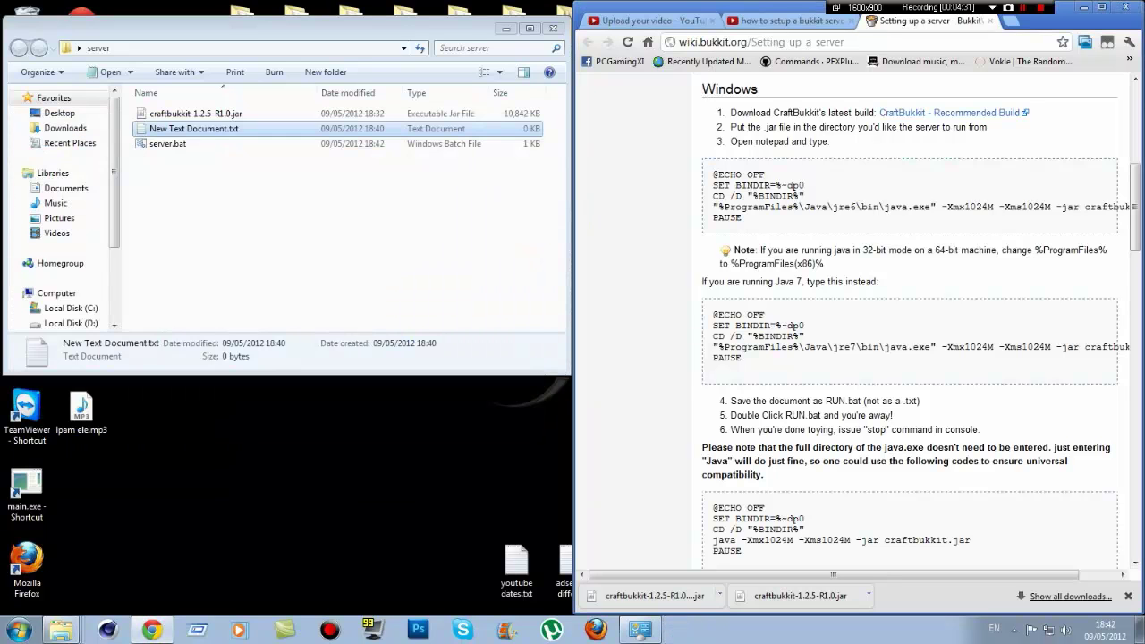
Try running server.bat as administrator from the server folder, and dismiss its console window
click(167, 143)
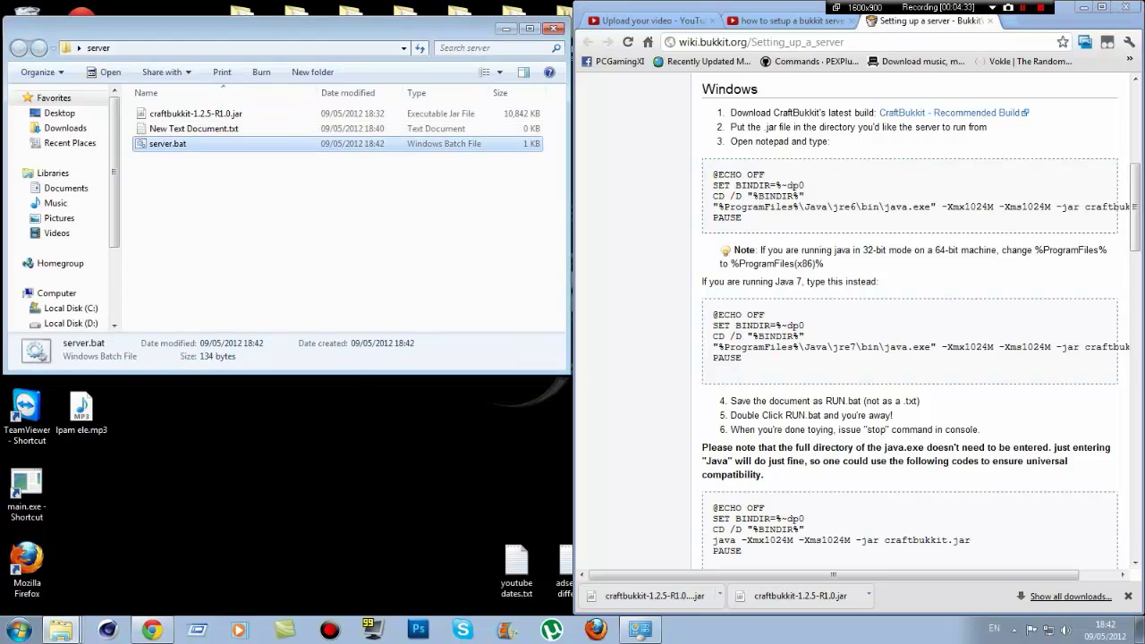
right_click(167, 145)
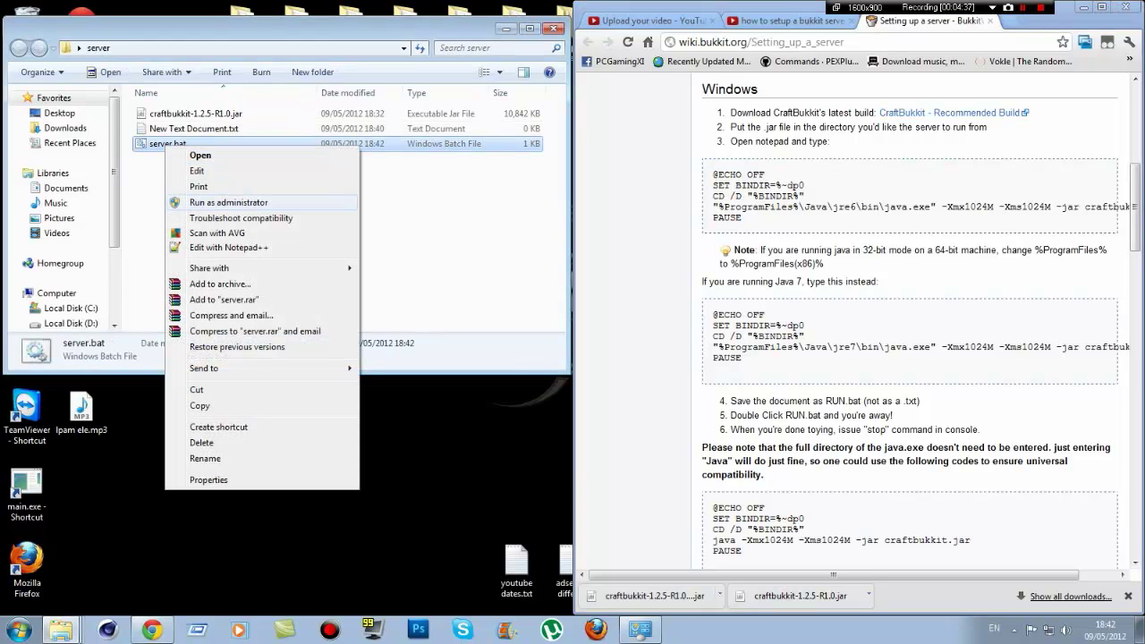
click(223, 202)
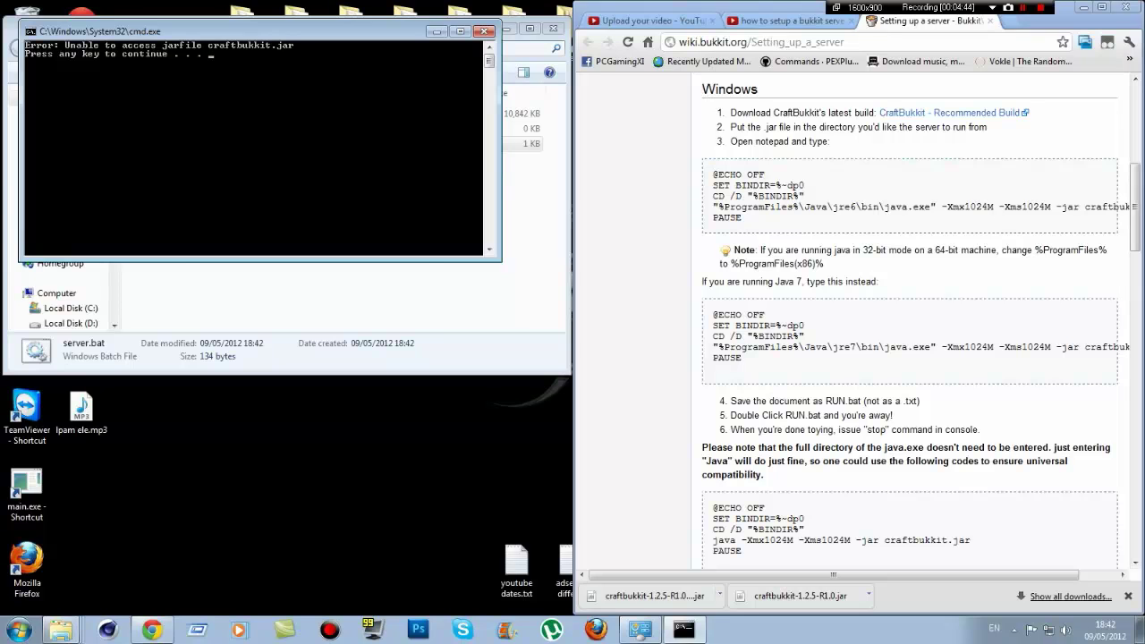
key(Return)
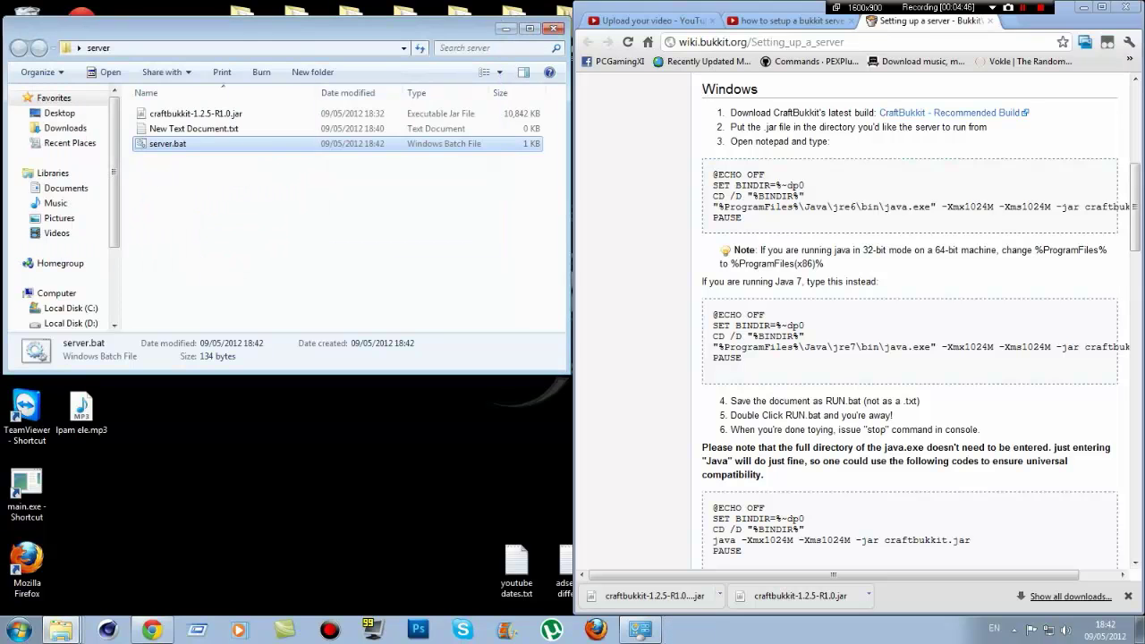
Open server.bat for editing in Notepad and place the window beside the server folder
right_click(272, 126)
key(Escape)
right_click(207, 148)
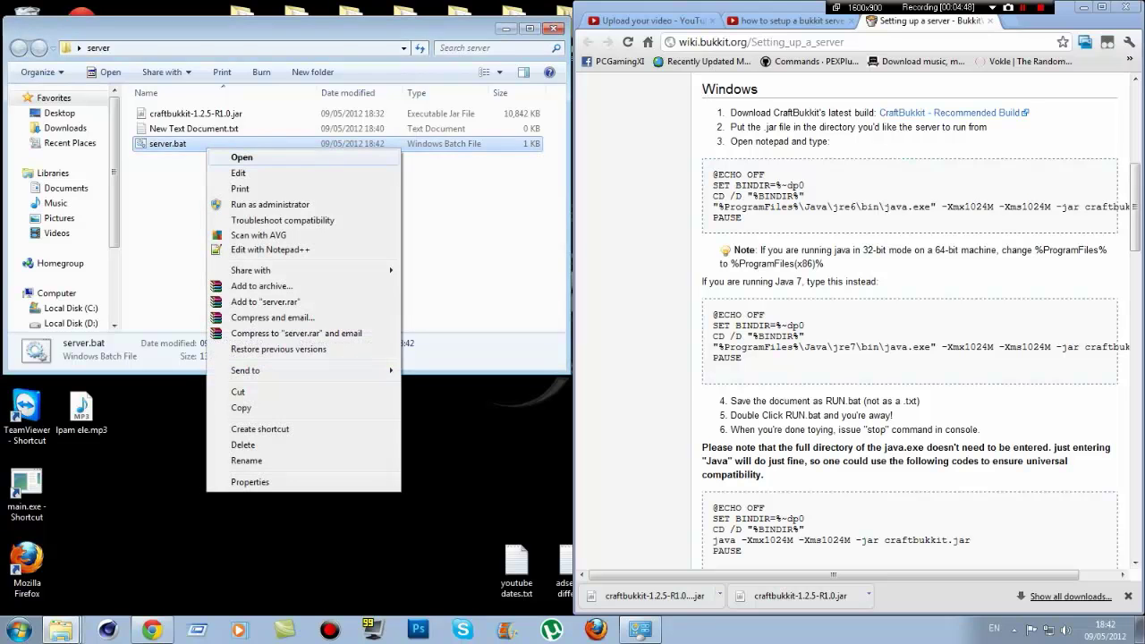
click(219, 171)
drag(268, 126, 825, 79)
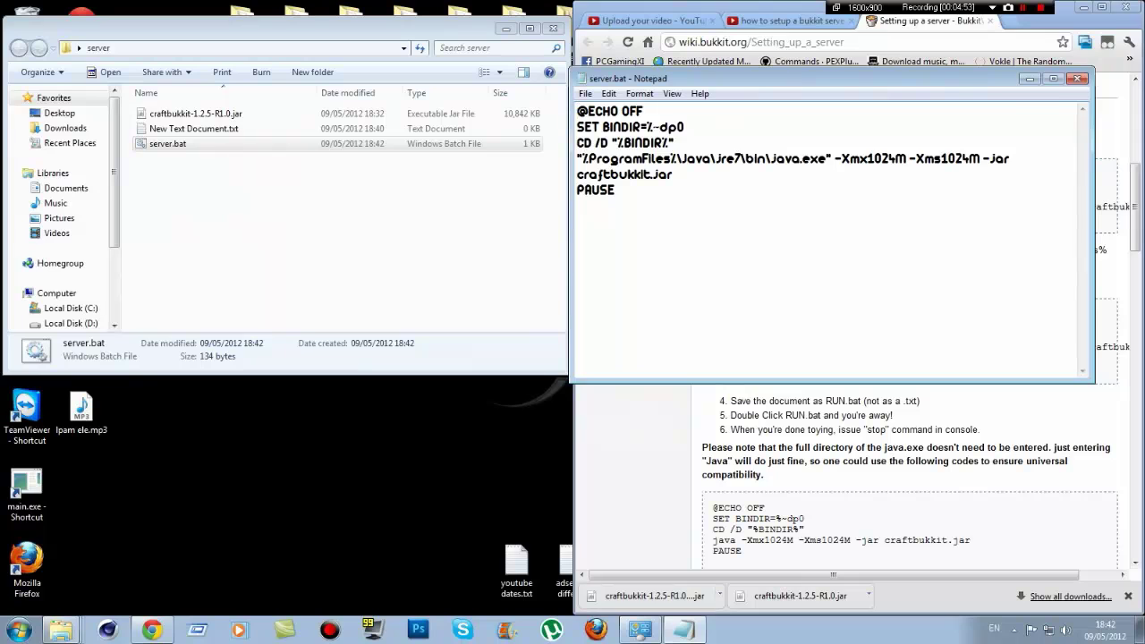
Replace craftbukkit before .jar in the script with the jar's actual name, craftbukkit-1.2.5-R1.0, copied from the server folder
drag(650, 175, 577, 174)
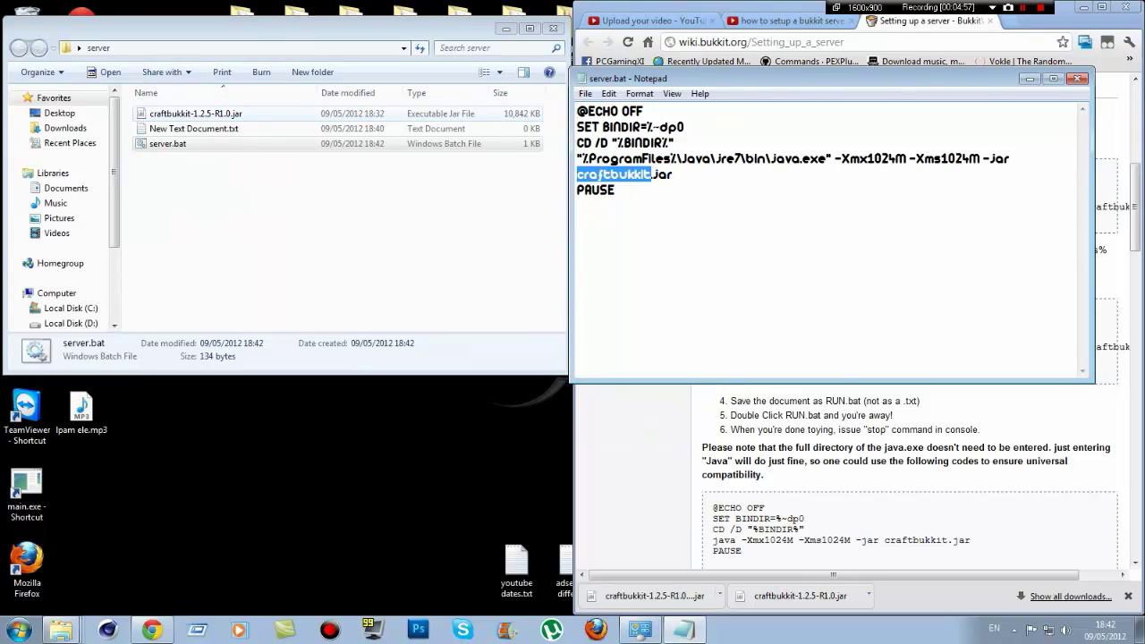
click(195, 114)
right_click(203, 114)
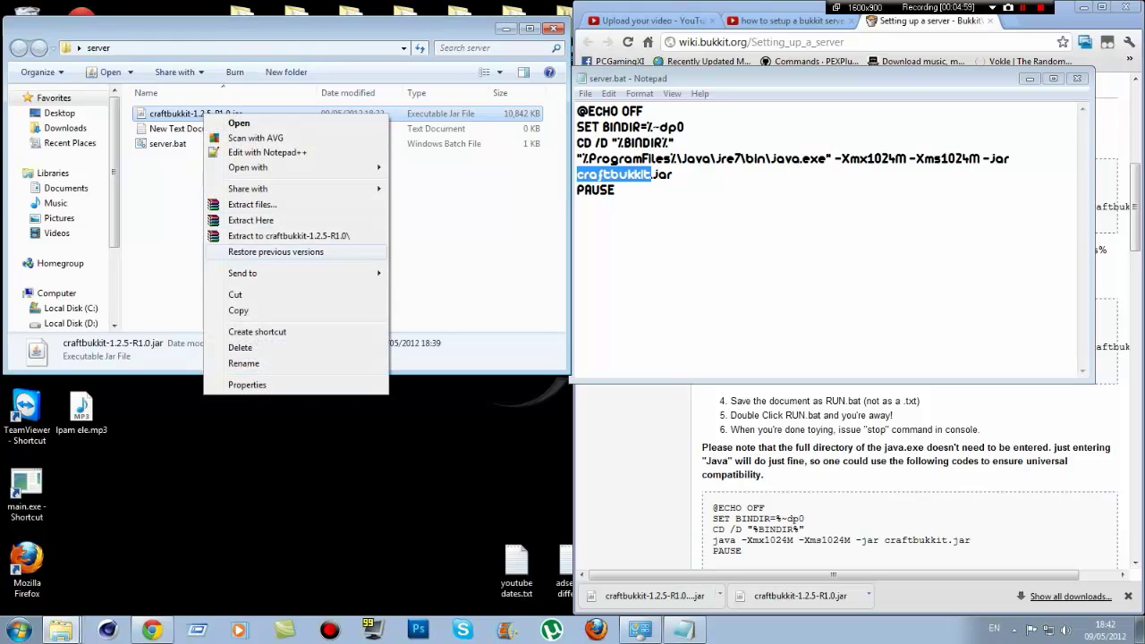
click(244, 363)
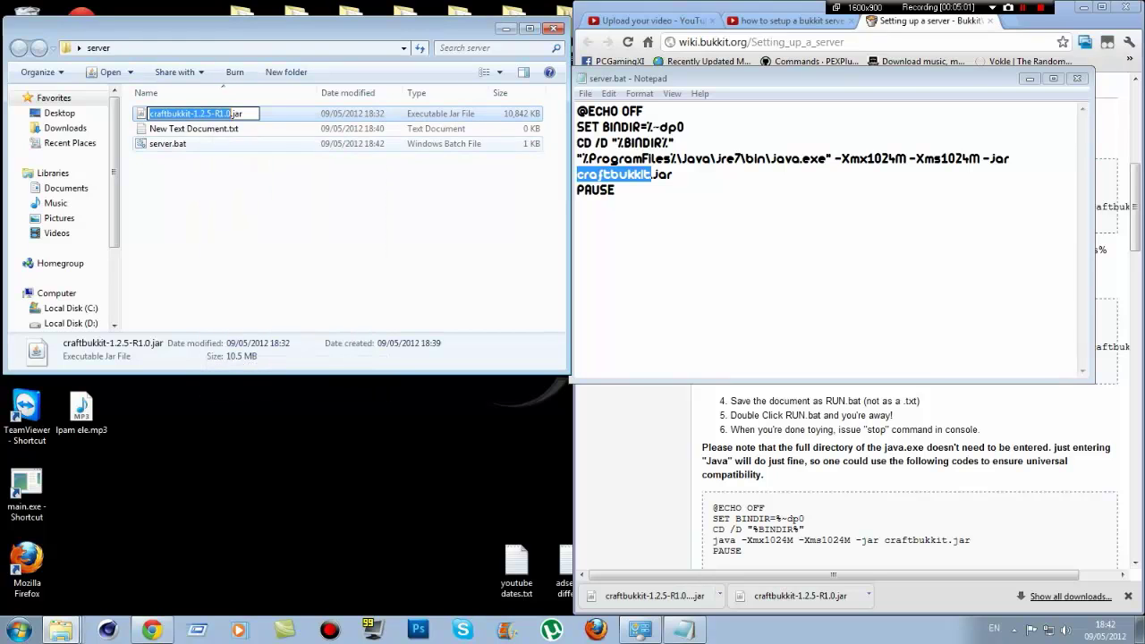
right_click(222, 114)
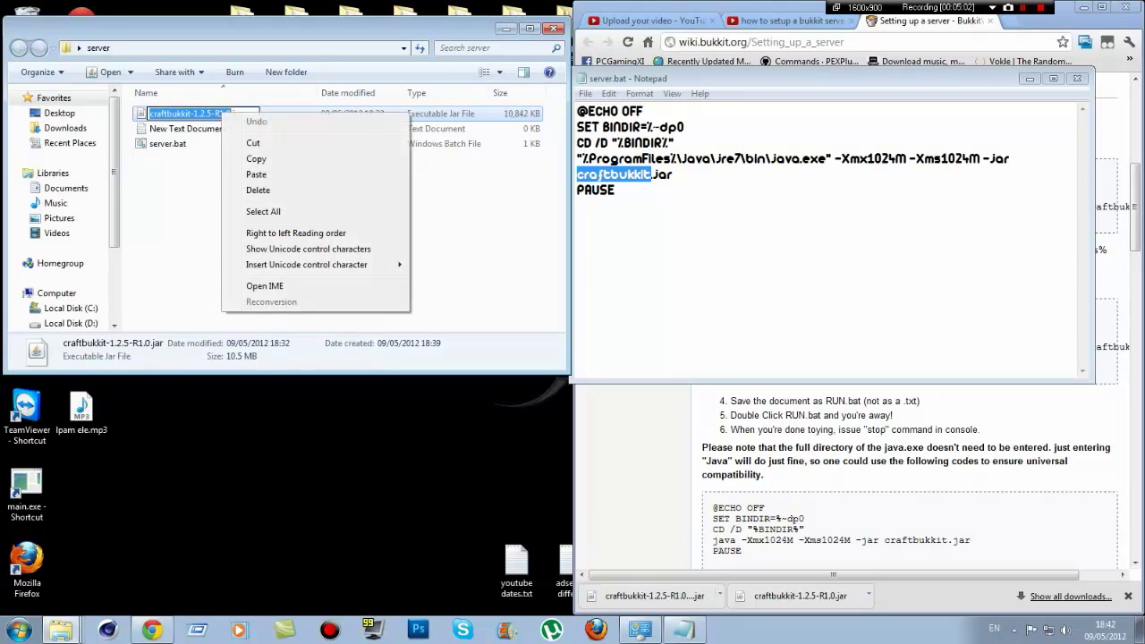
click(255, 158)
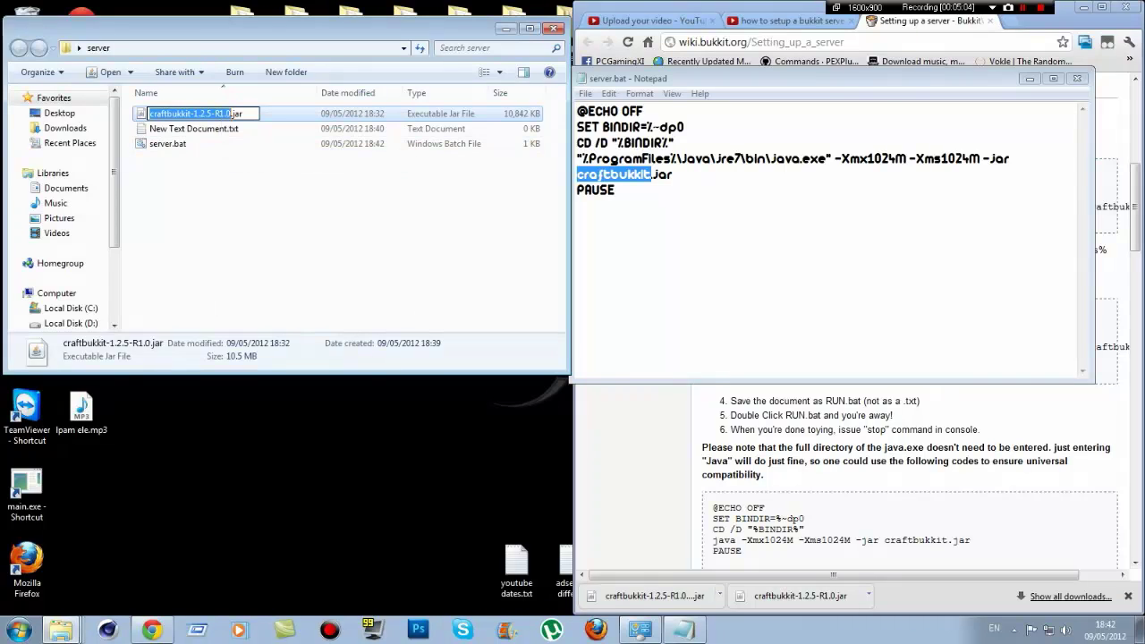
drag(651, 174, 576, 175)
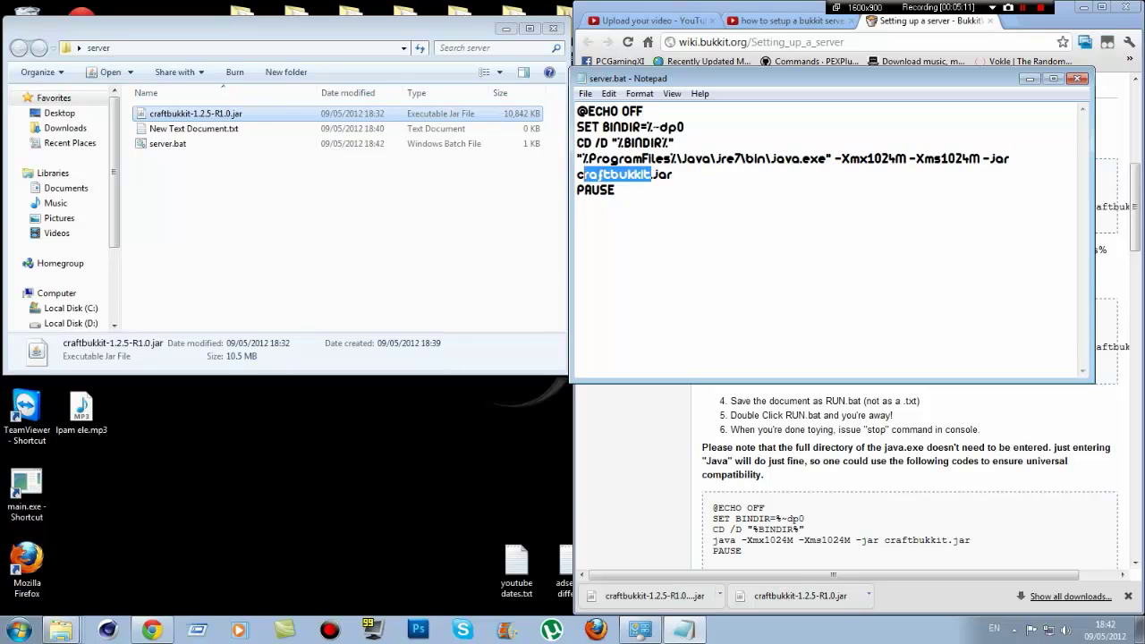
right_click(587, 177)
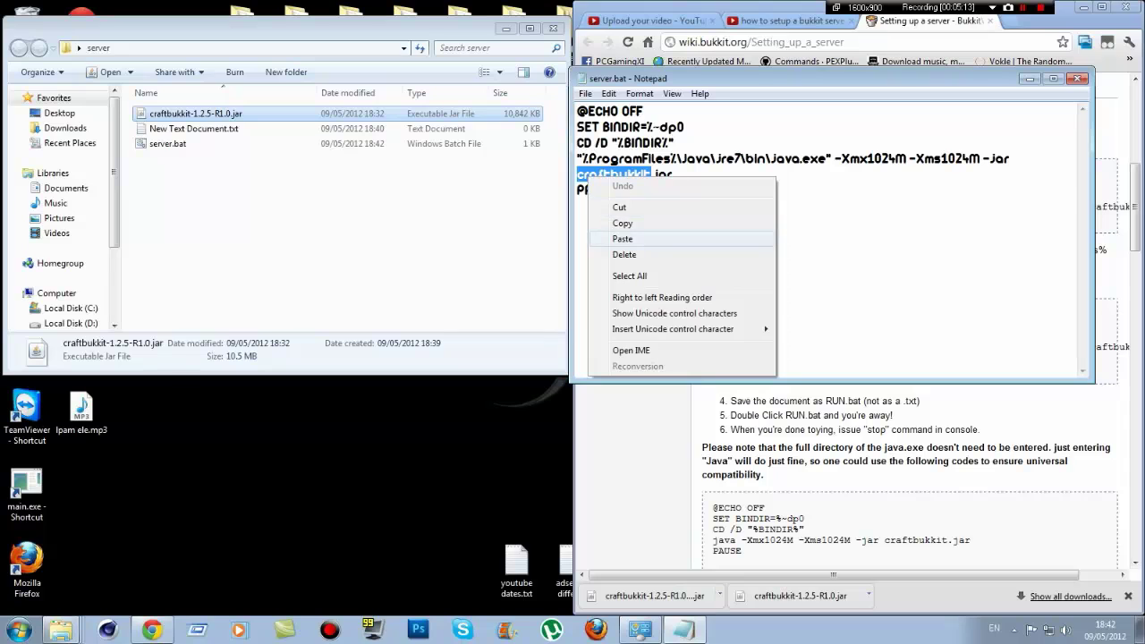
click(623, 239)
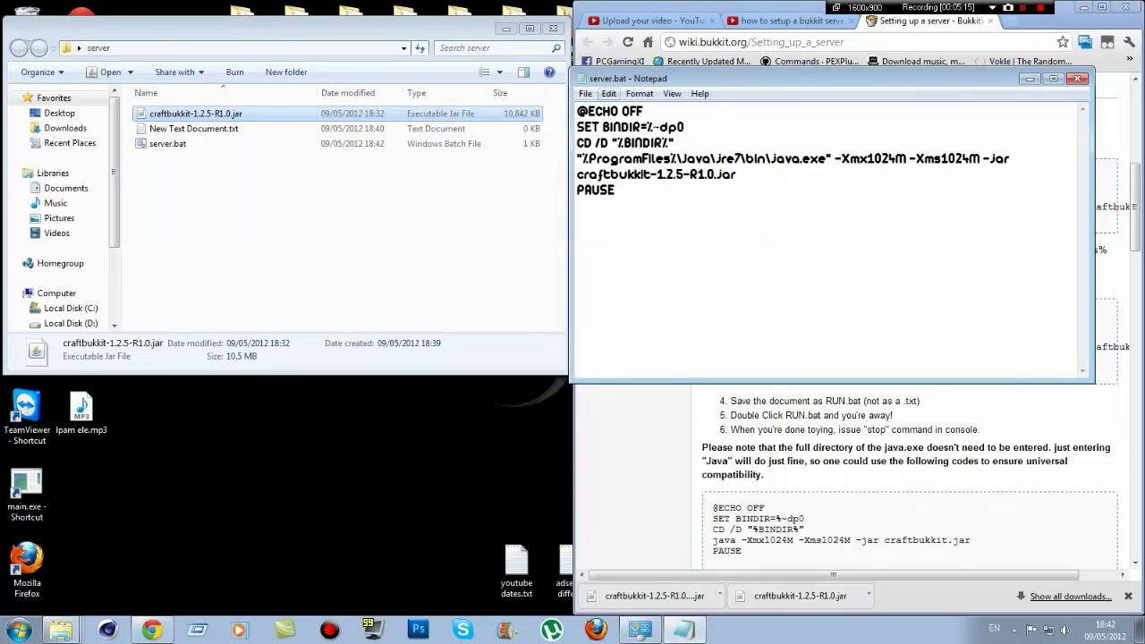
Save and close the edited server.bat, and run it to start the CraftBukkit server
click(585, 93)
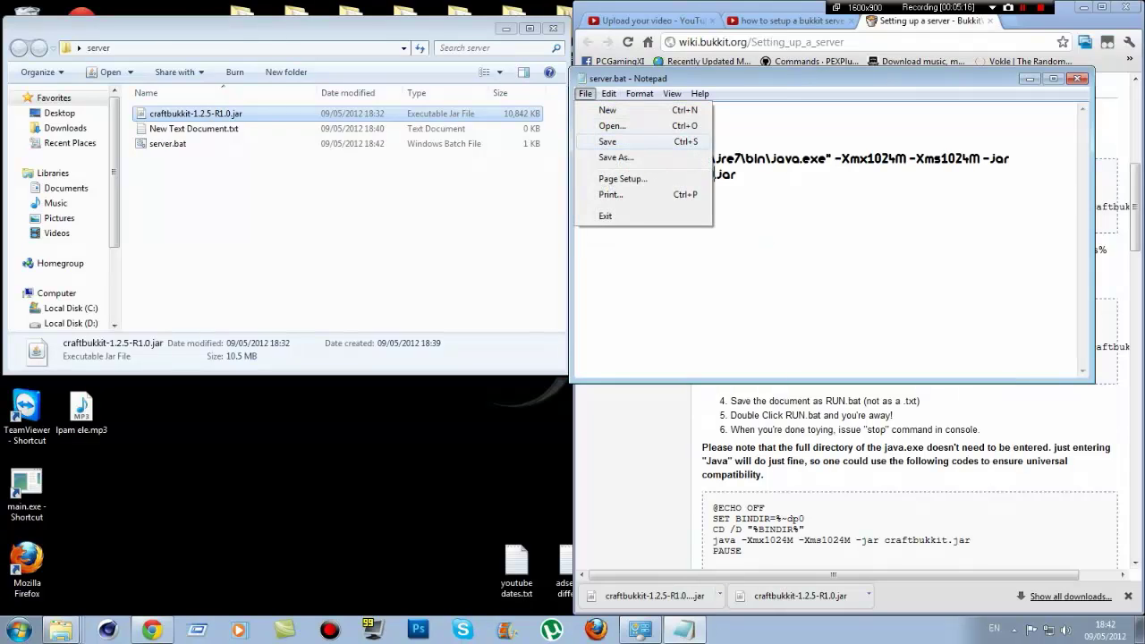
click(615, 141)
click(1078, 79)
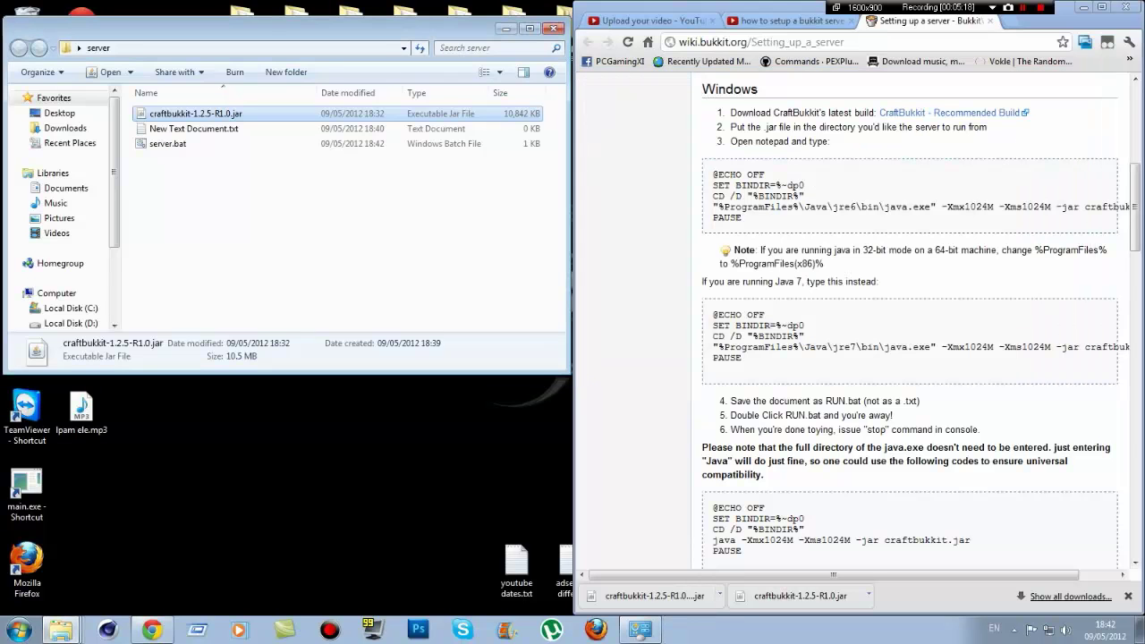
double_click(168, 143)
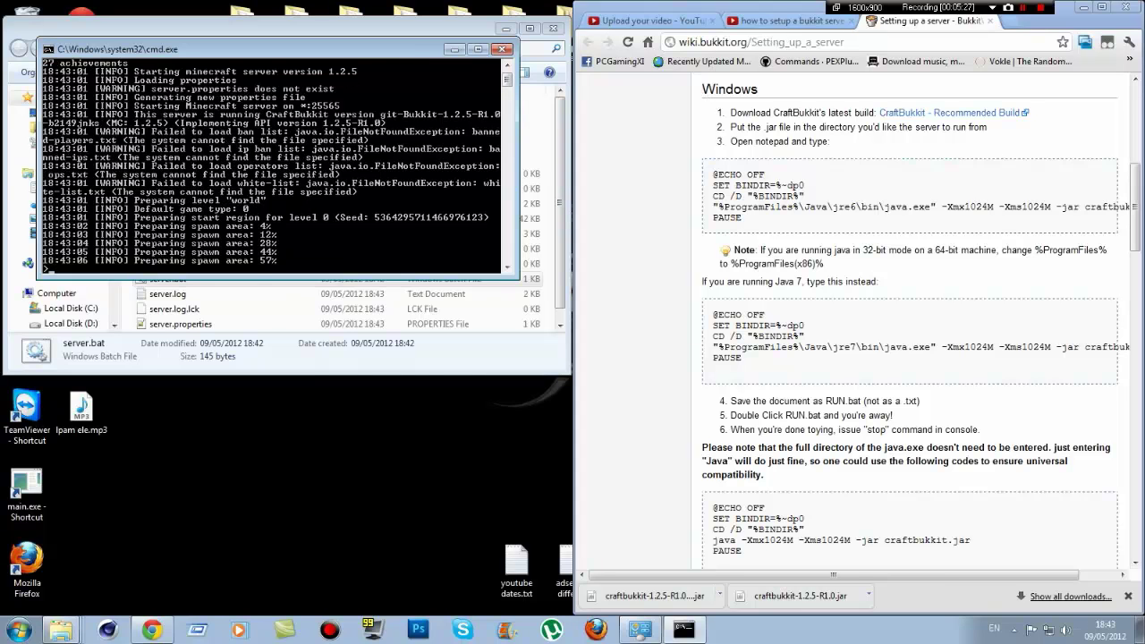
Try launching server.bat a second time from the server folder, and close the extra console
click(174, 308)
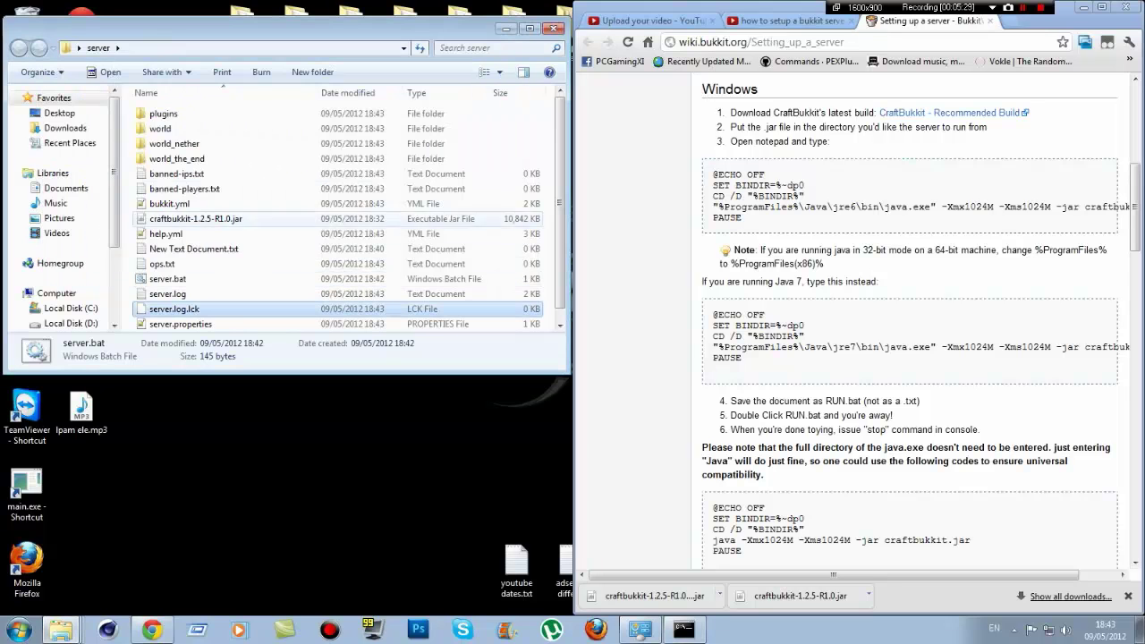
double_click(168, 278)
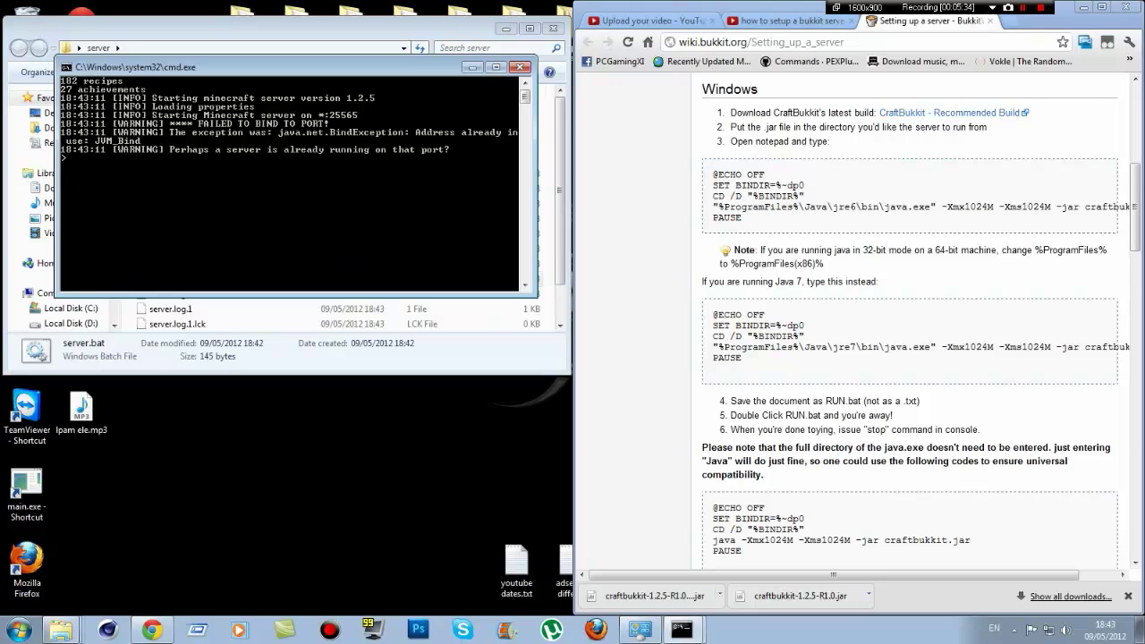
click(520, 68)
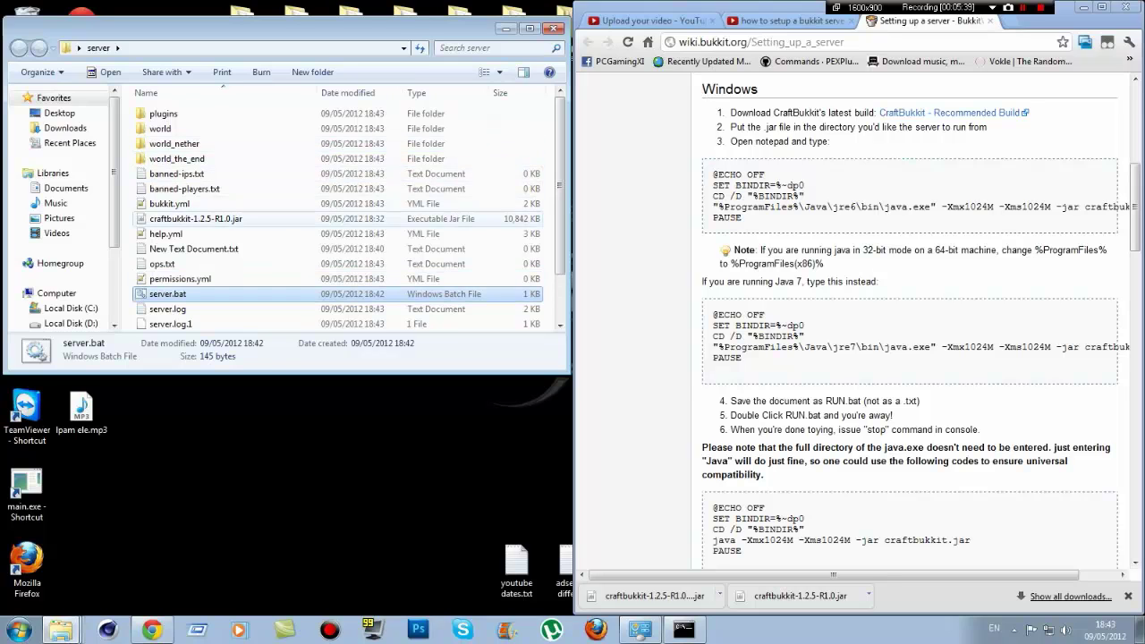
Check the server's Java process in Windows Task Manager, and bring the running server console to the front
click(196, 219)
right_click(753, 631)
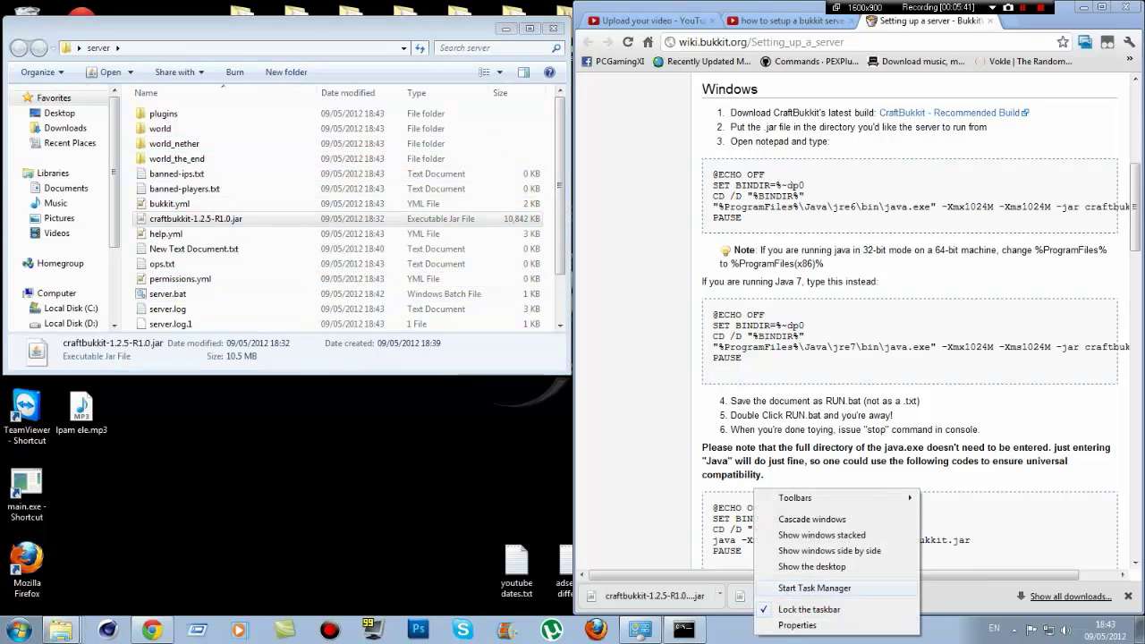
click(814, 588)
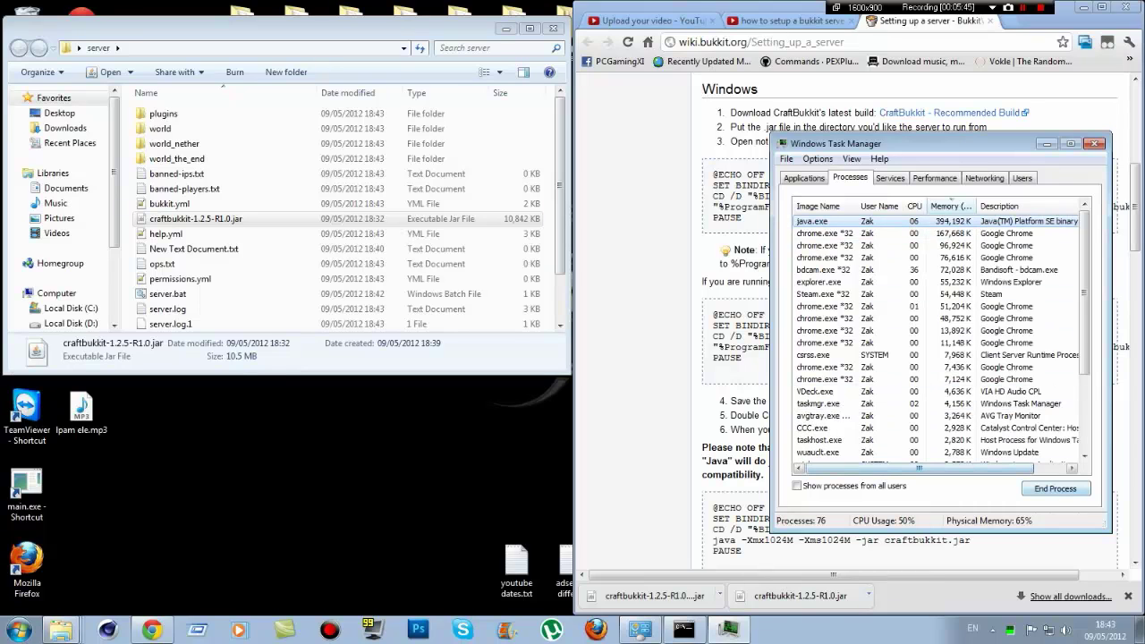
click(1094, 143)
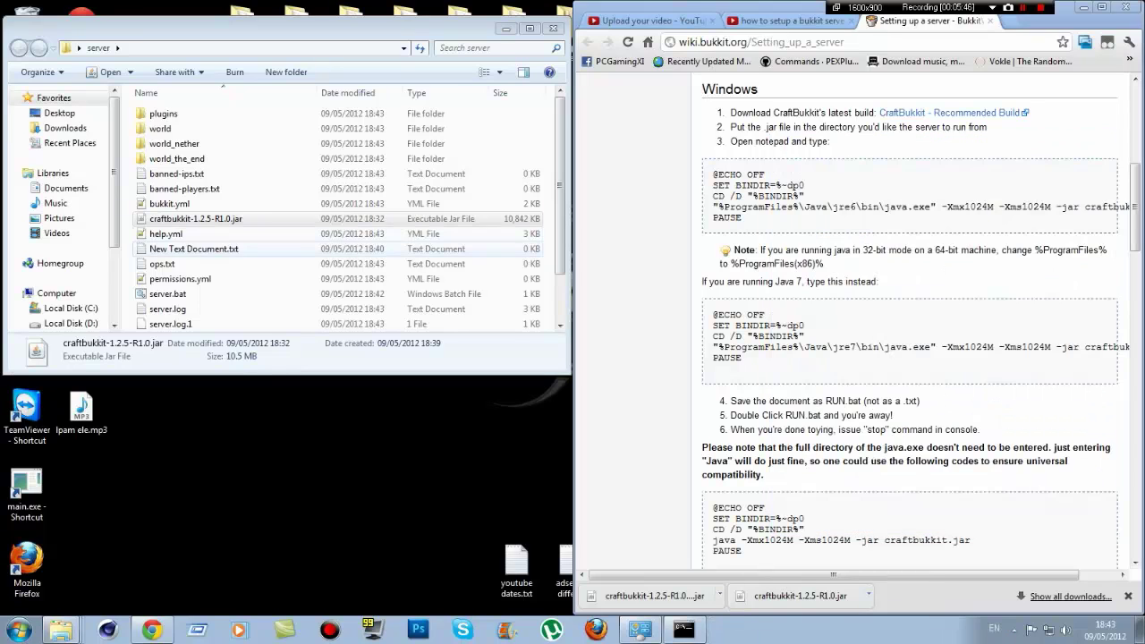
click(684, 630)
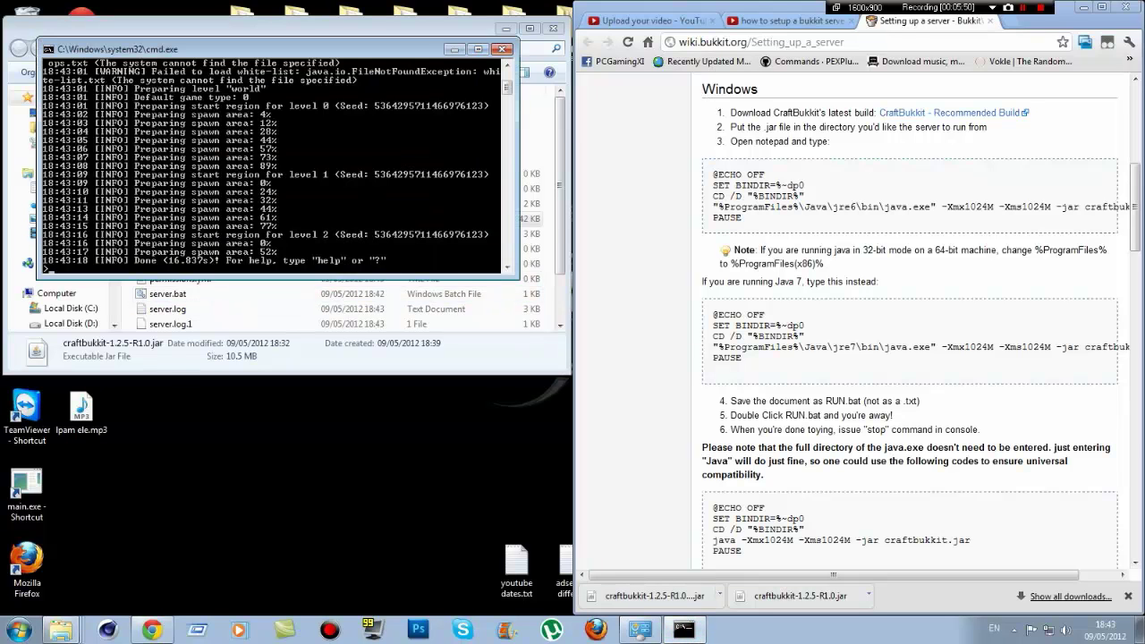
Close the running server console, add the server operator's Minecraft username to ops.txt, and save the file
click(504, 50)
click(193, 249)
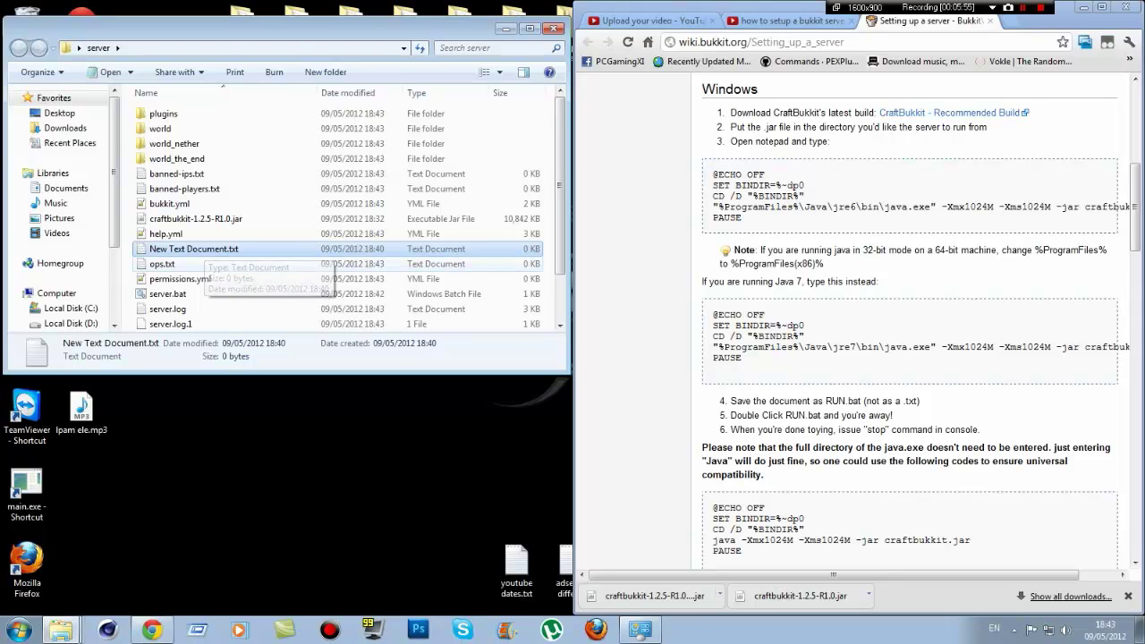
double_click(193, 263)
text(zaps2k8)
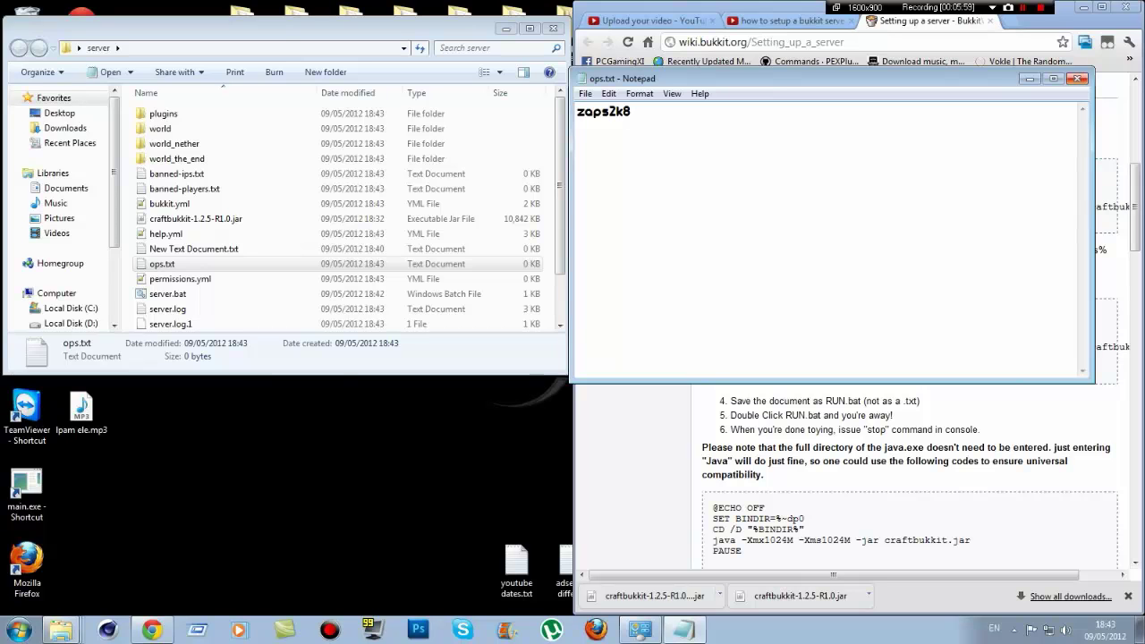
click(1078, 77)
click(539, 323)
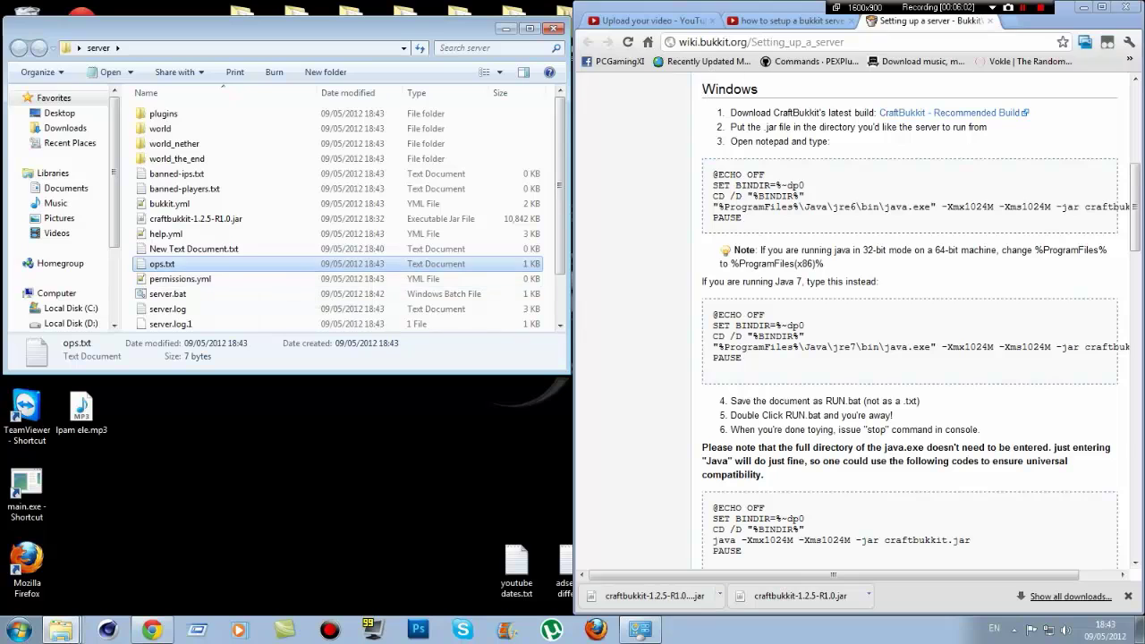
Try to restart the server by running server.bat from the server folder
click(193, 248)
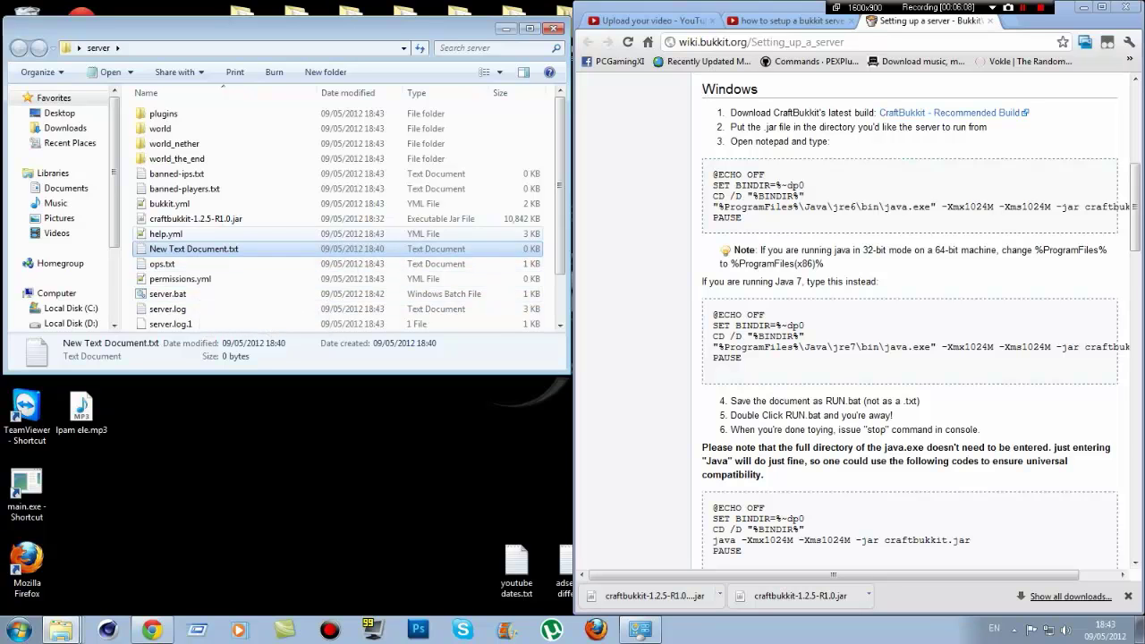
click(195, 218)
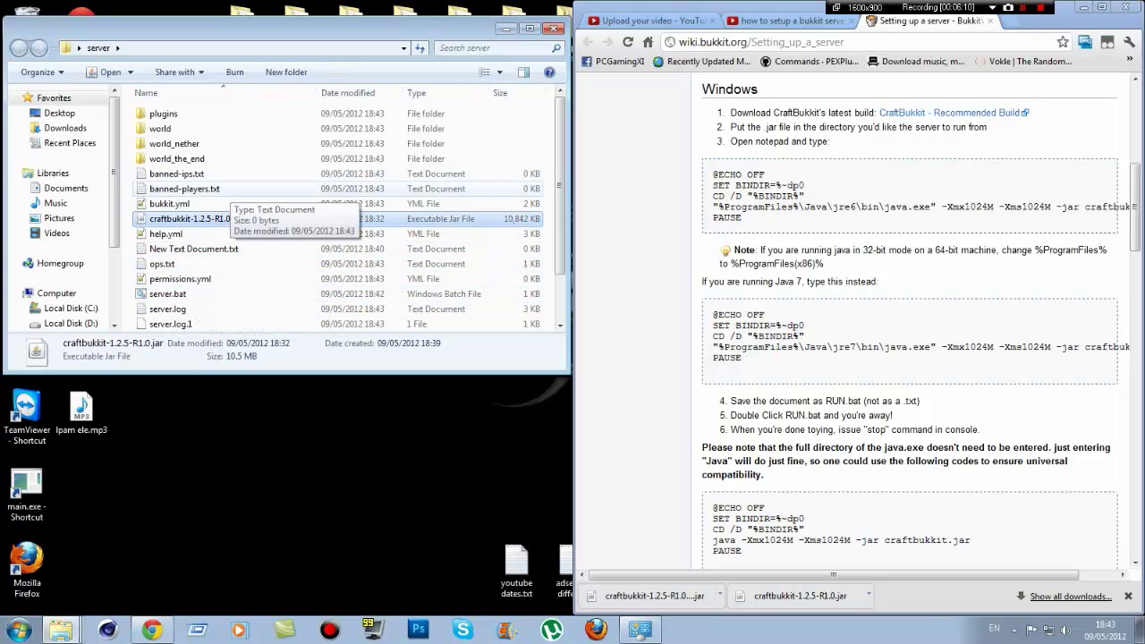
double_click(165, 293)
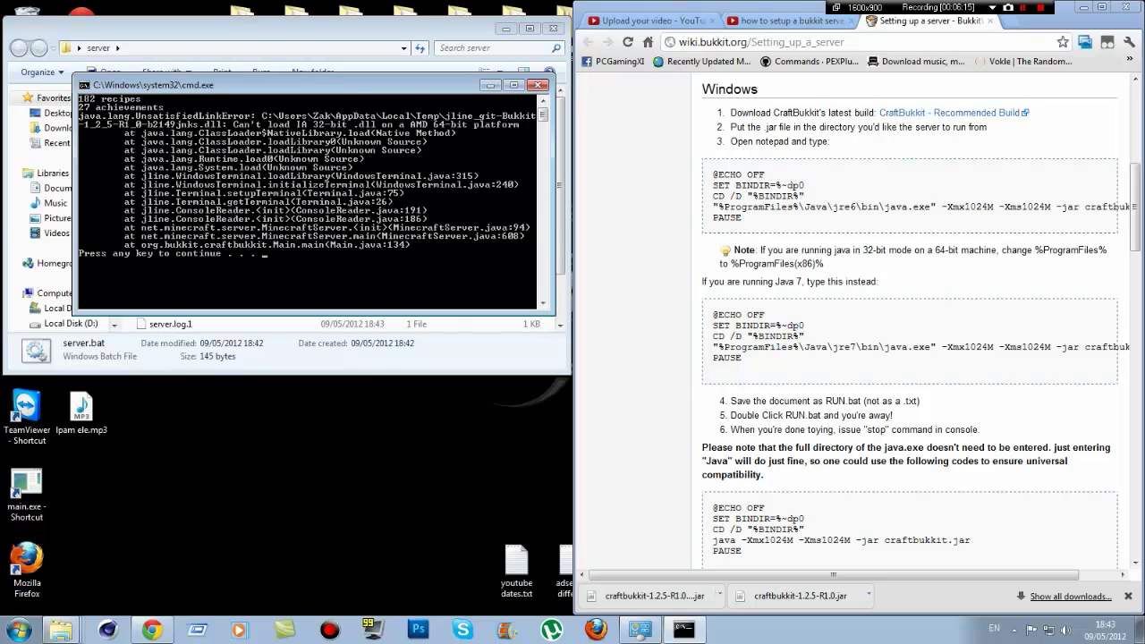
End the leftover javaw.exe process in Windows Task Manager, and close the halted server console and Task Manager
right_click(801, 629)
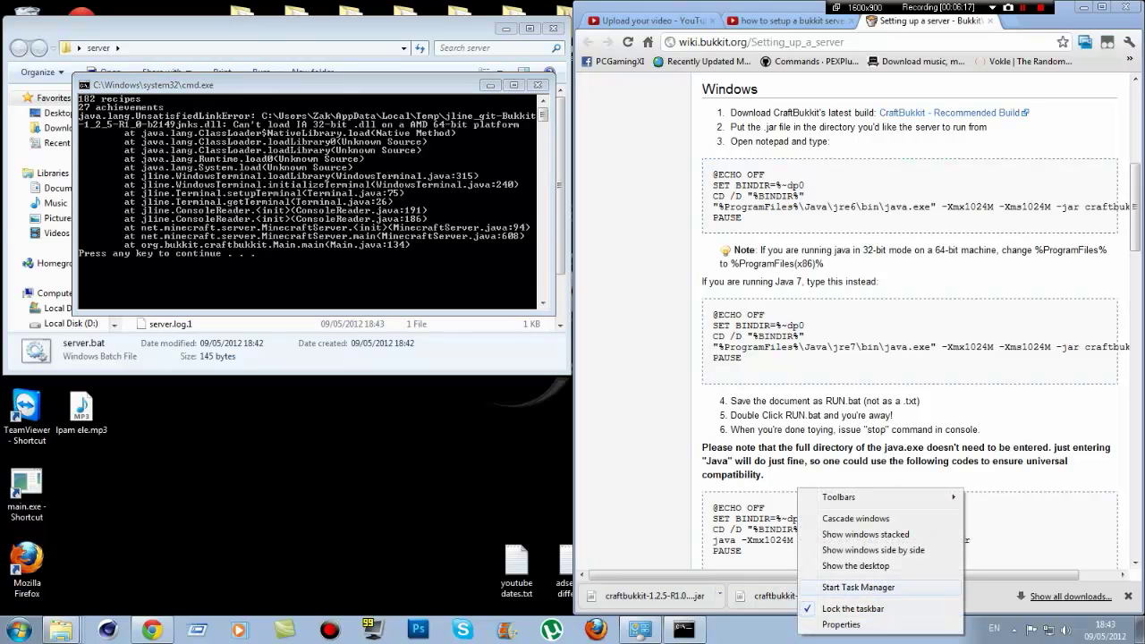
click(872, 588)
click(823, 258)
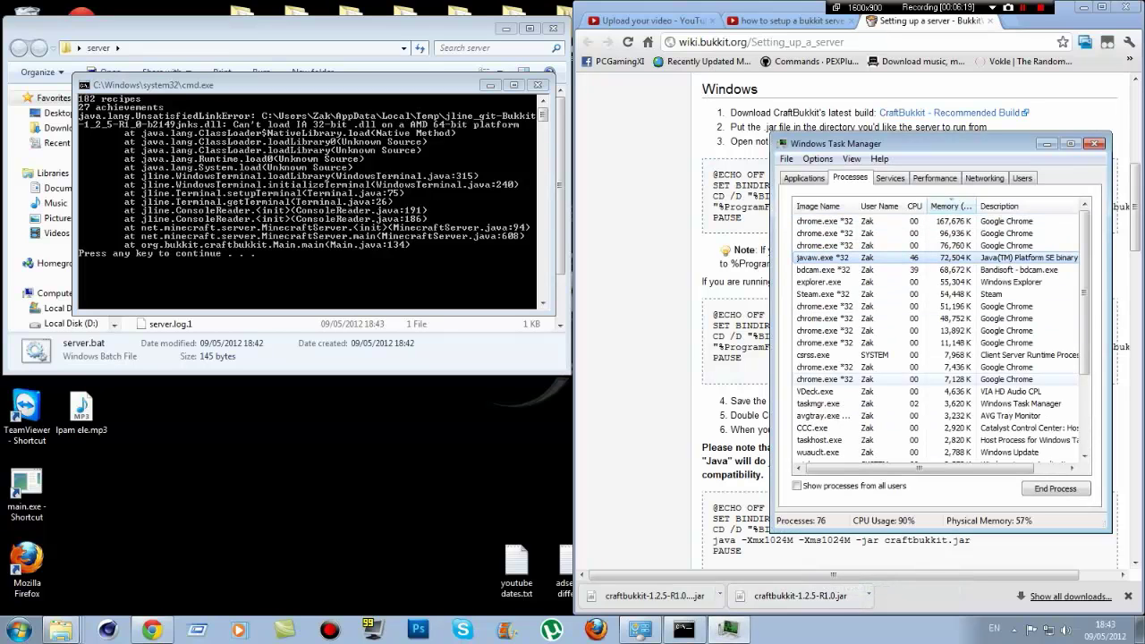
click(1054, 488)
click(598, 337)
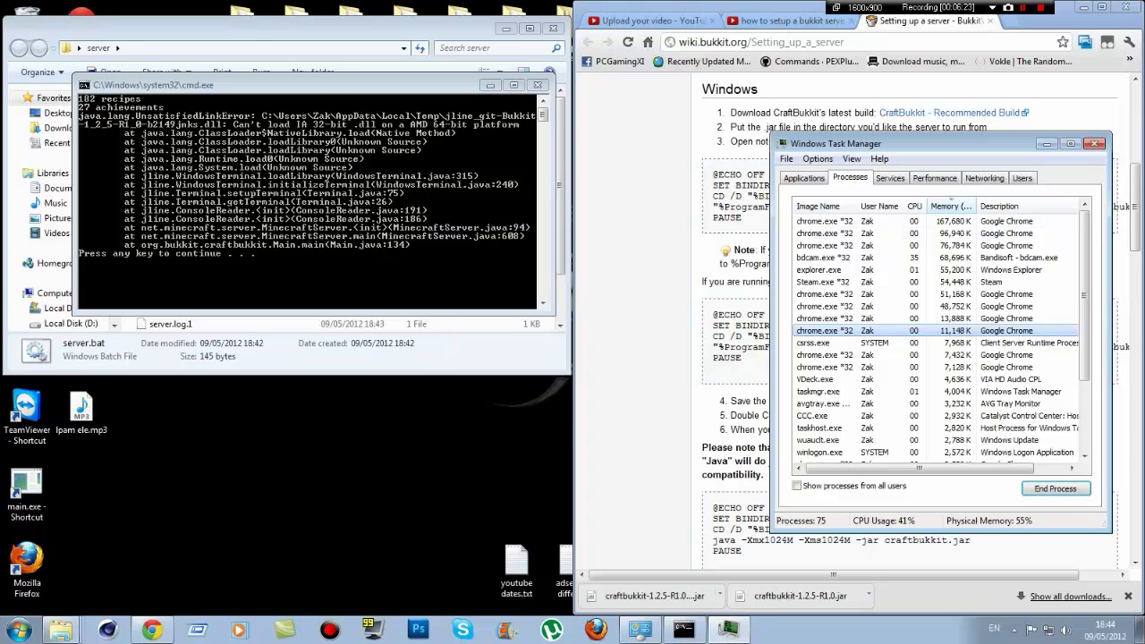
key(j)
click(822, 258)
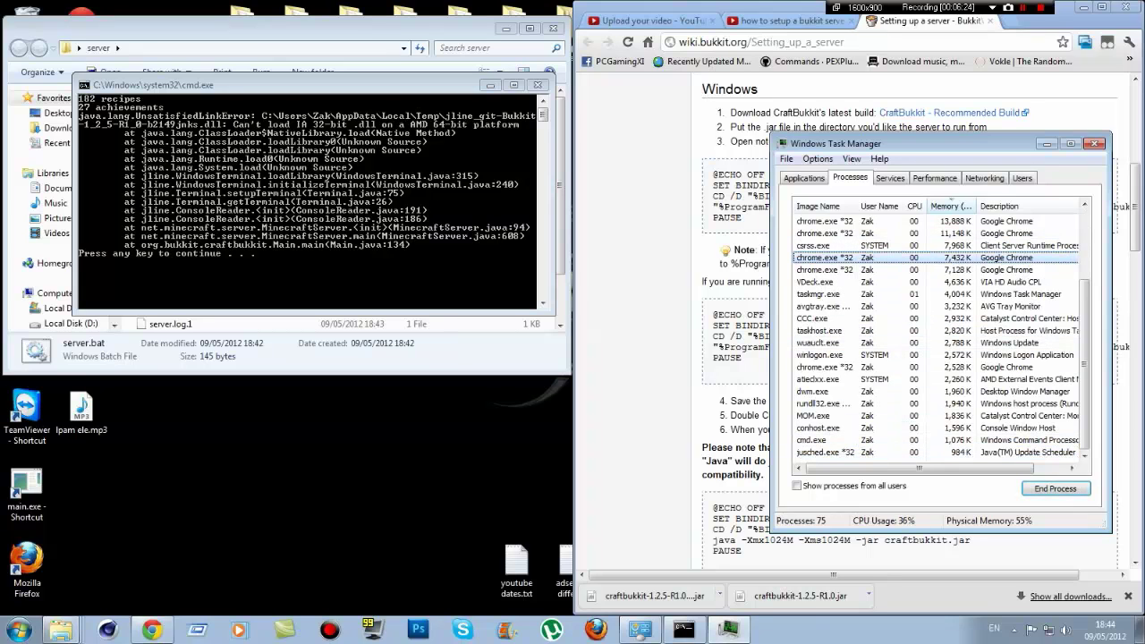
click(539, 84)
scroll(934, 269, up, 2)
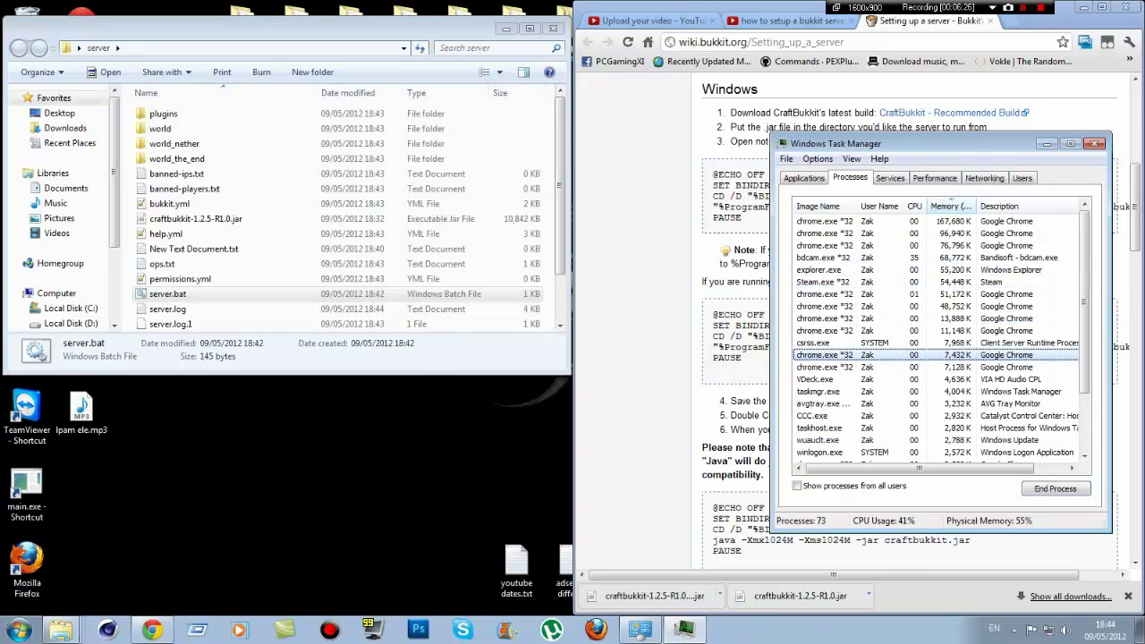
click(1094, 143)
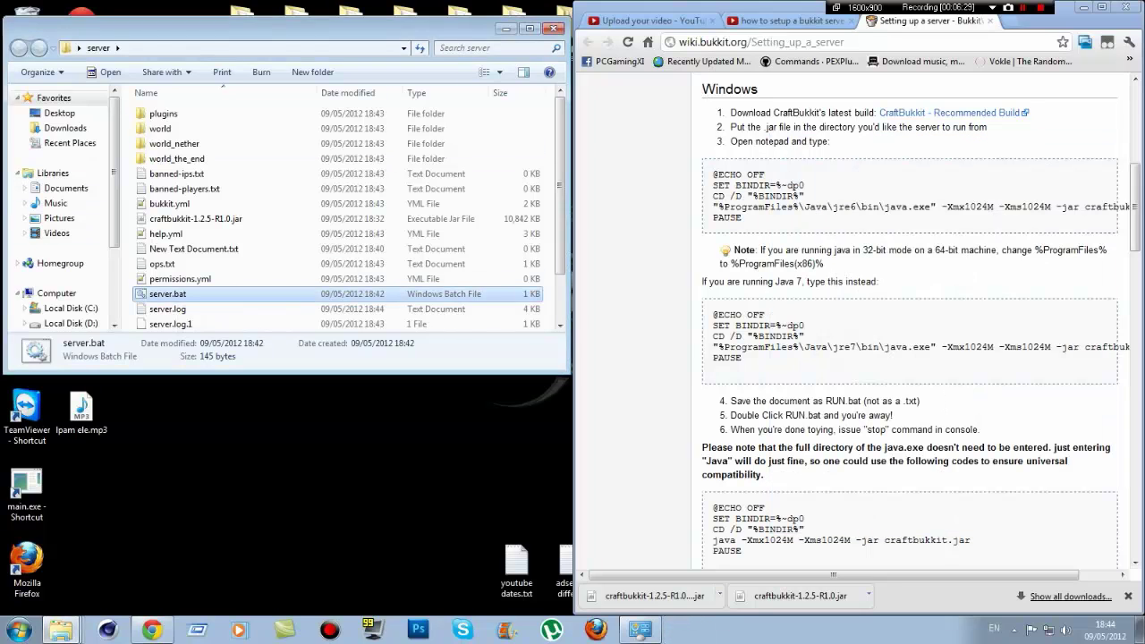
Run server.bat again to load the server with the edited ops.txt, and close its console
key(Return)
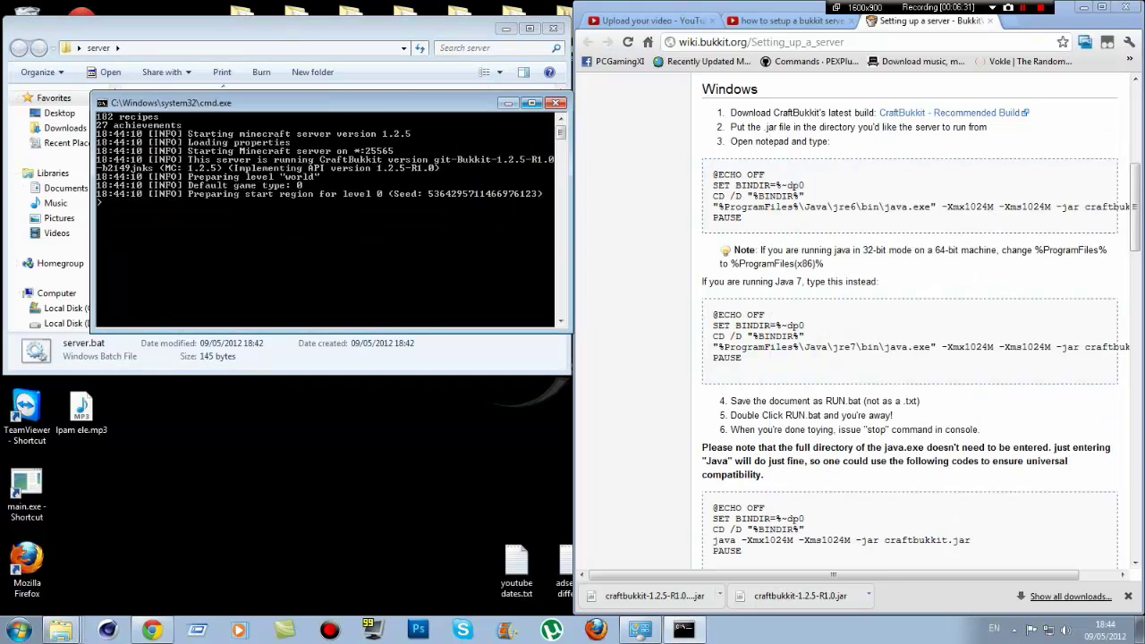
click(554, 102)
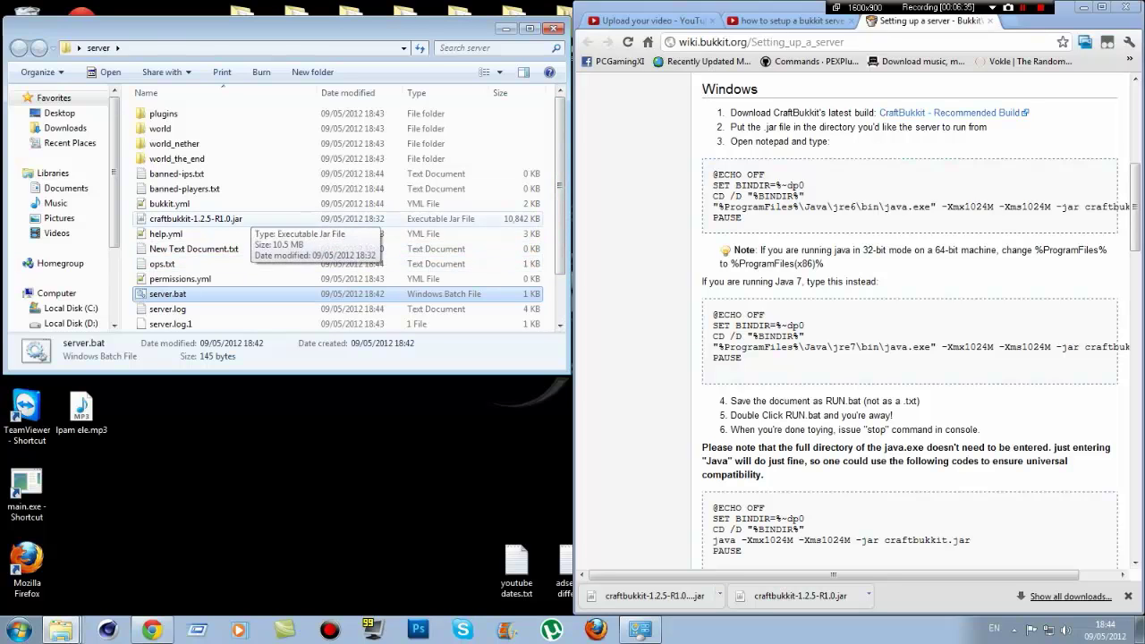
click(224, 263)
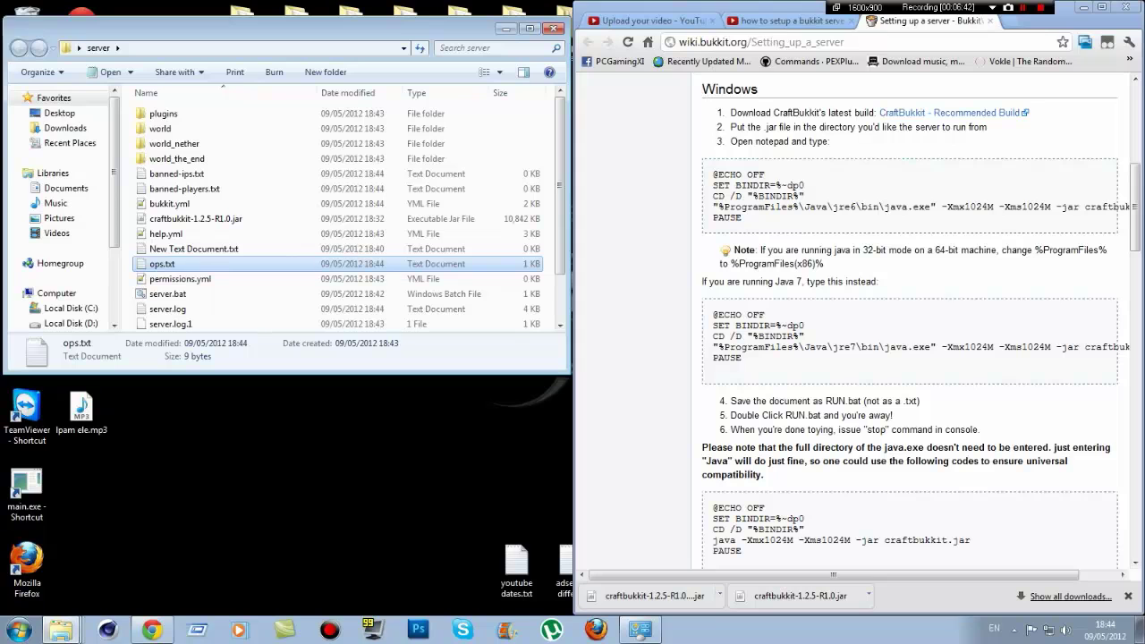
Try %ProgramFiles(x86)% as the Java path in server.bat, restore %ProgramFiles%, and save and close the script
right_click(177, 295)
click(205, 295)
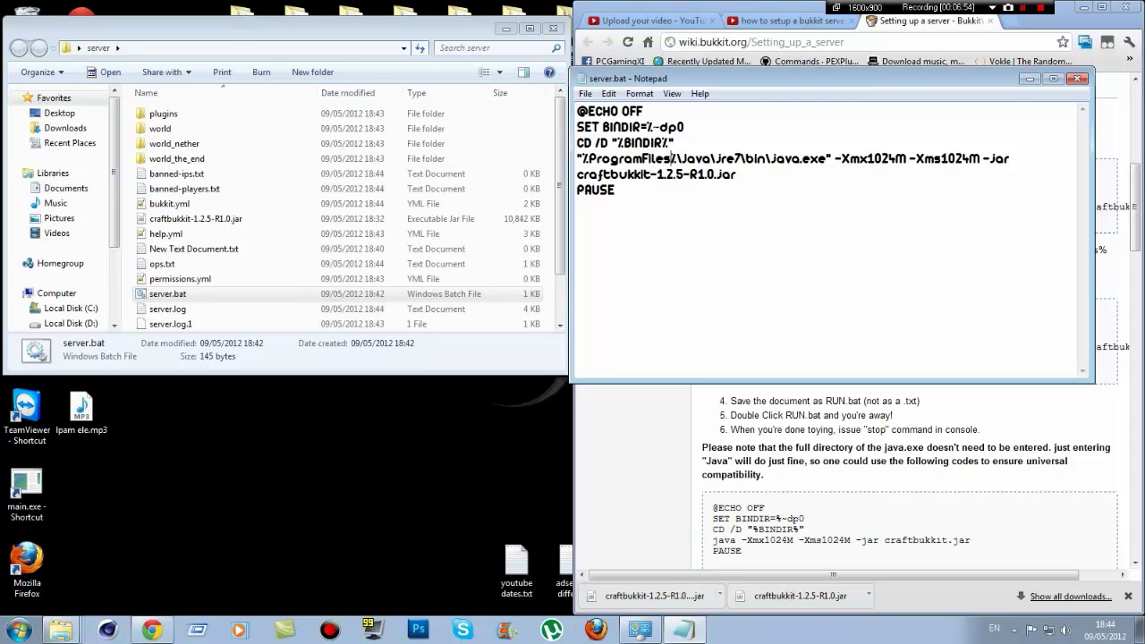
text((x86))
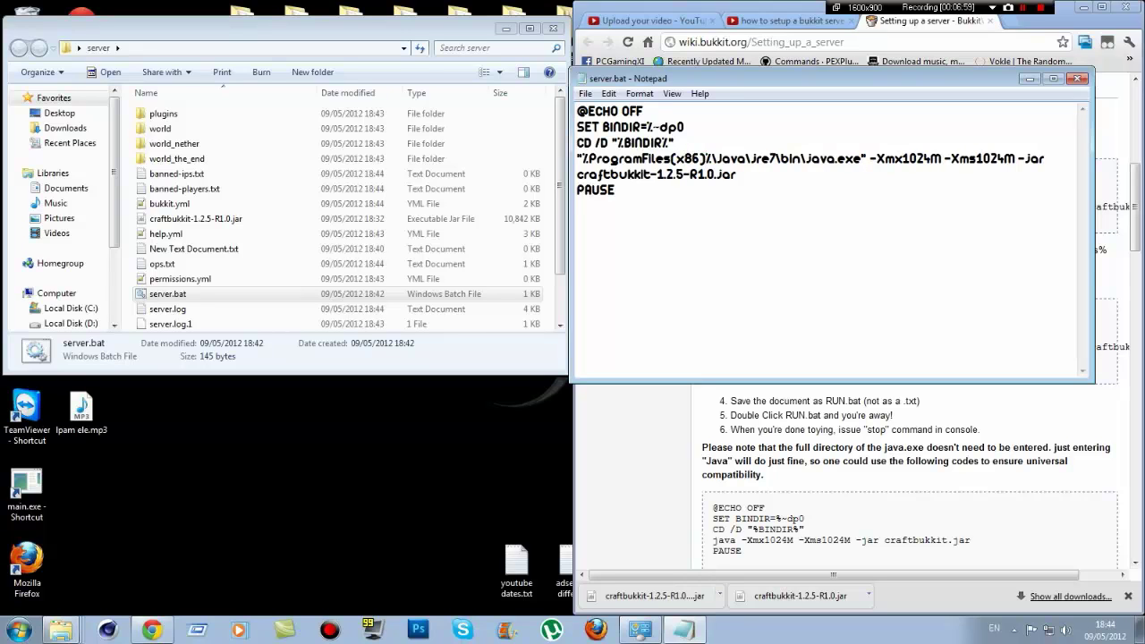
key(BackSpace)
key(BackSpace)
key(BackSpace)
key(BackSpace)
key(BackSpace)
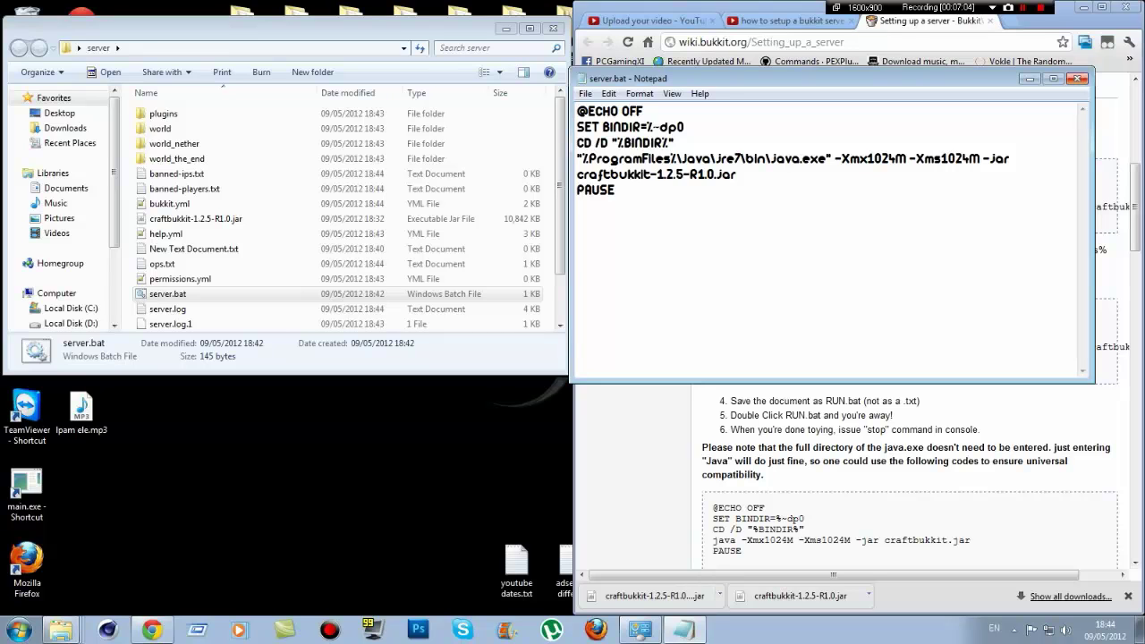
click(1078, 79)
click(537, 324)
Create a blank text document on the desktop, and open it in Notepad over the server folder window
click(193, 249)
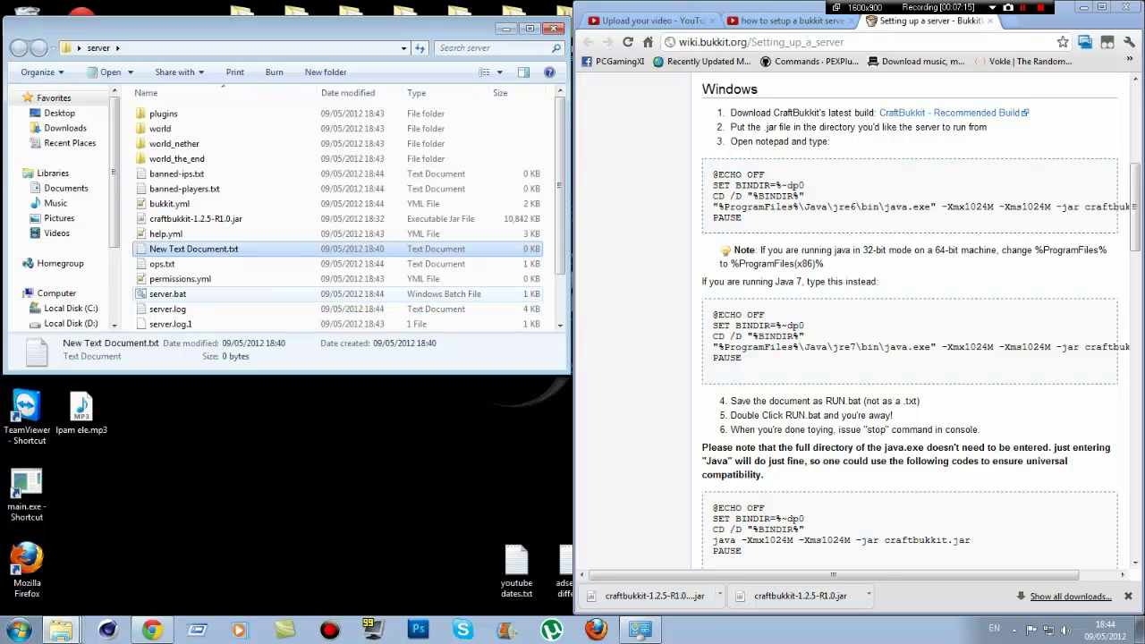
right_click(387, 481)
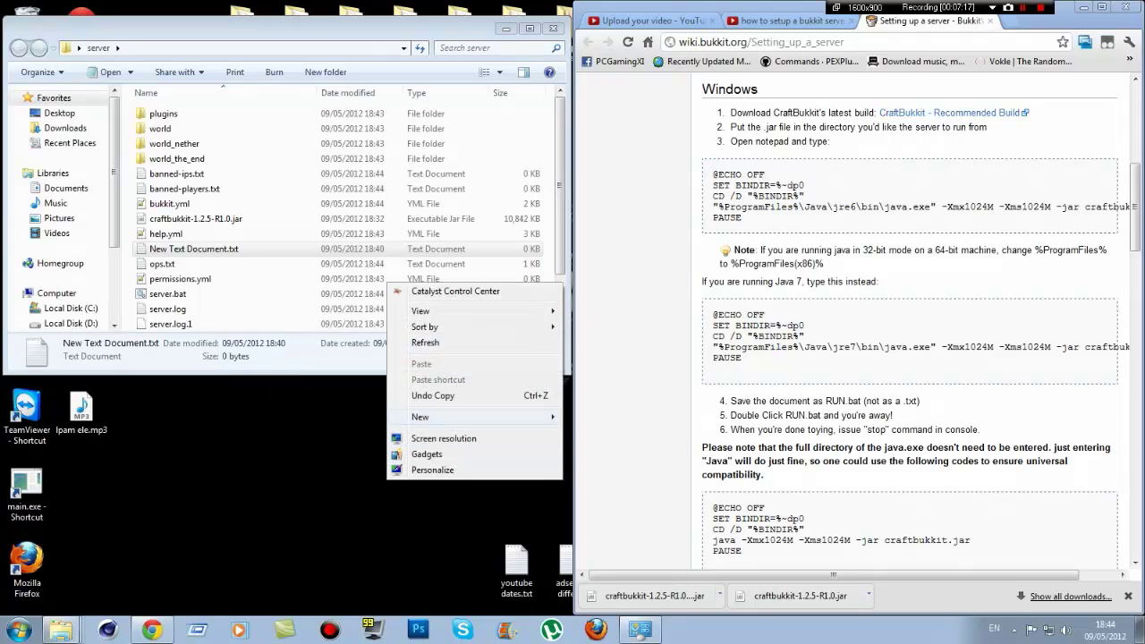
key(alt+Tab)
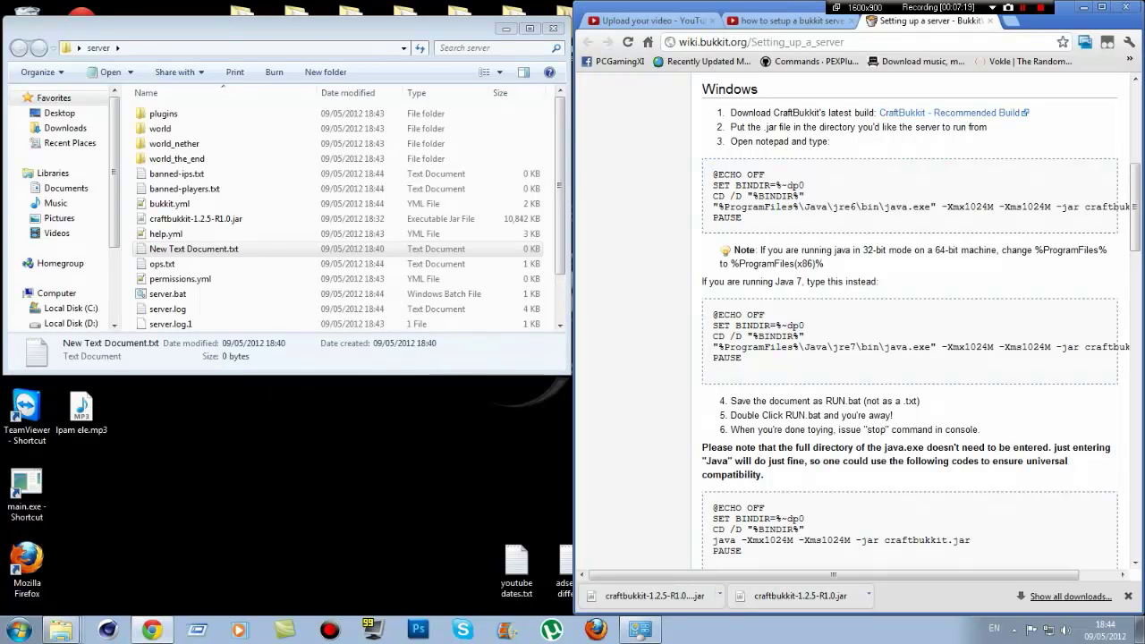
right_click(351, 479)
mouse_move(393, 415)
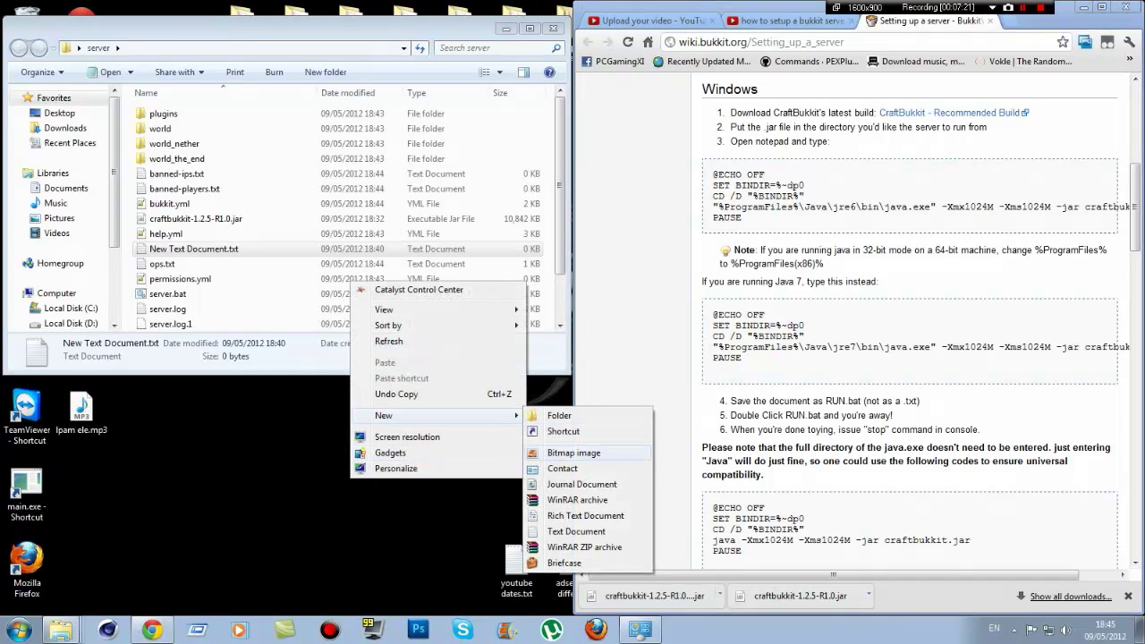
click(577, 531)
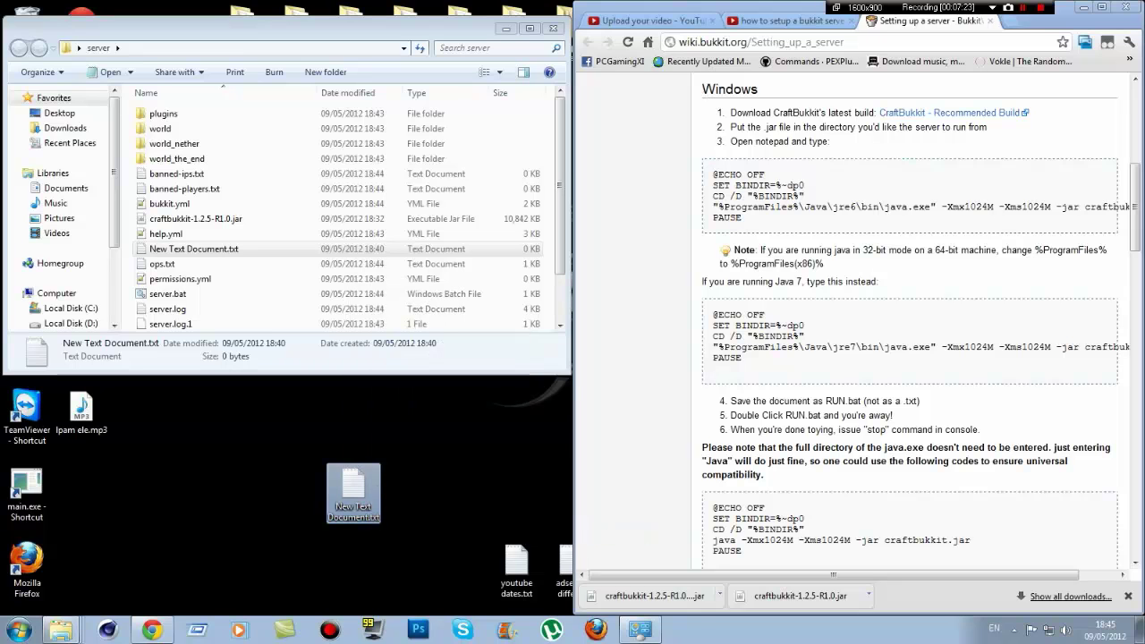
key(Return)
drag(804, 78, 301, 122)
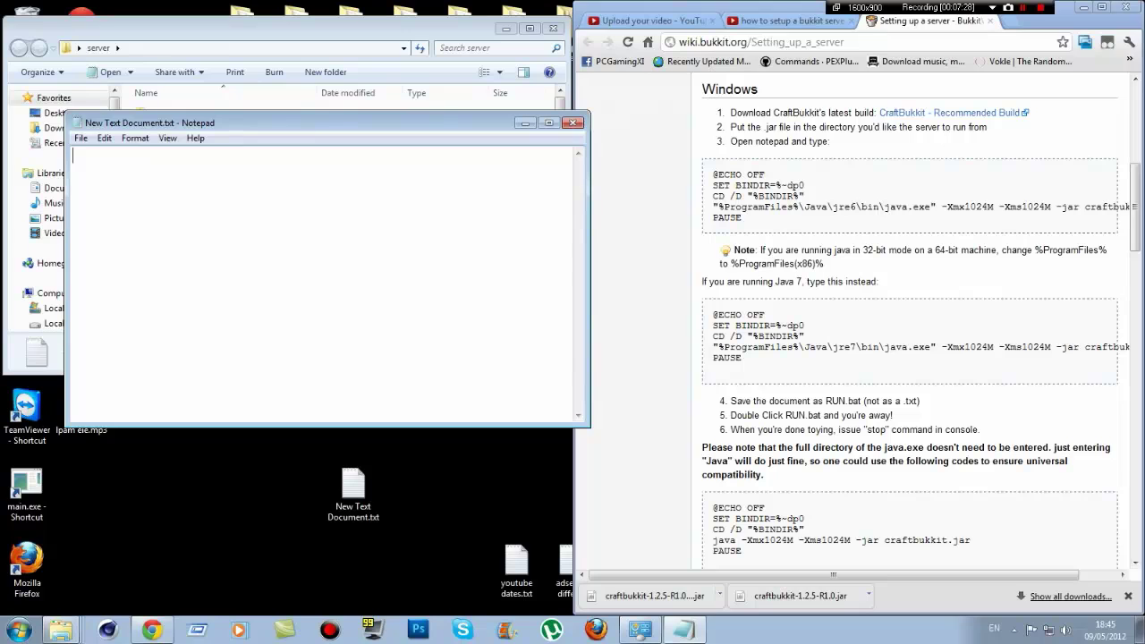
Write the local server address localhost and the port :25565 on separate lines of the blank document
text(local)
text(host )
text(:25565)
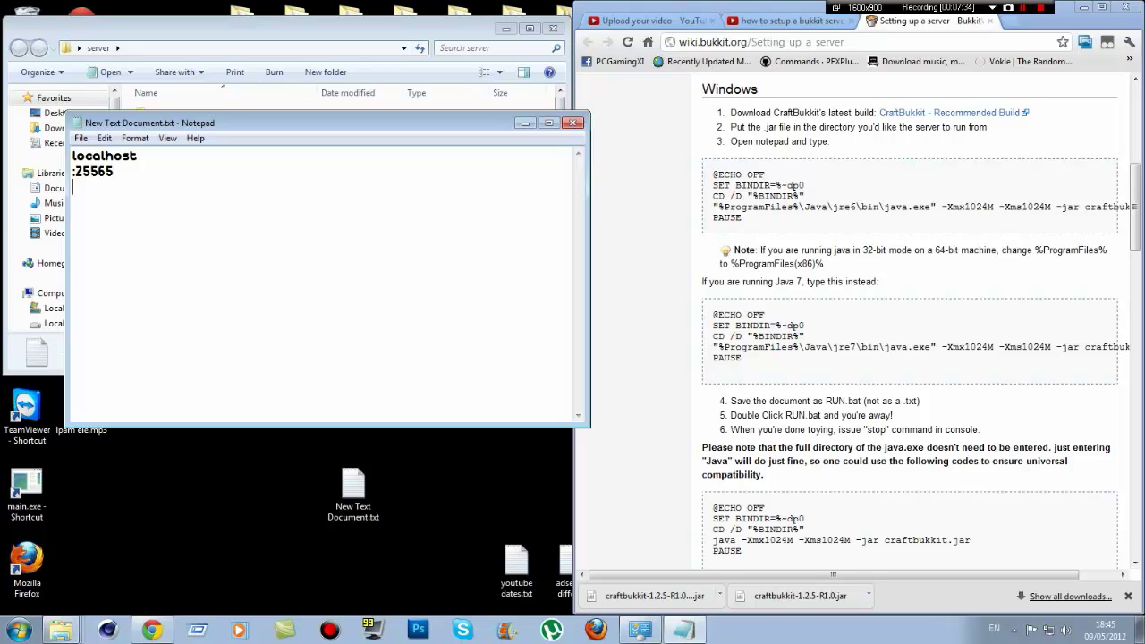
Erase the address and port lines, and close the text document without saving
key(BackSpace)
key(BackSpace)
key(BackSpace)
key(BackSpace)
key(BackSpace)
key(BackSpace)
key(BackSpace)
key(BackSpace)
key(BackSpace)
key(BackSpace)
key(BackSpace)
key(BackSpace)
key(BackSpace)
key(BackSpace)
key(BackSpace)
key(BackSpace)
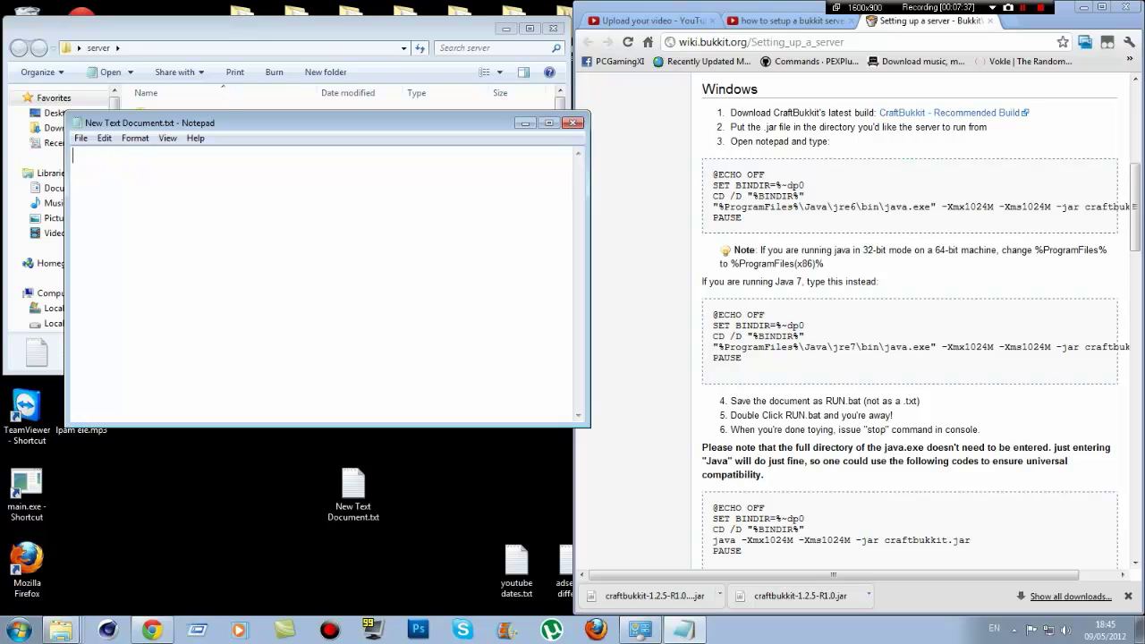
click(572, 122)
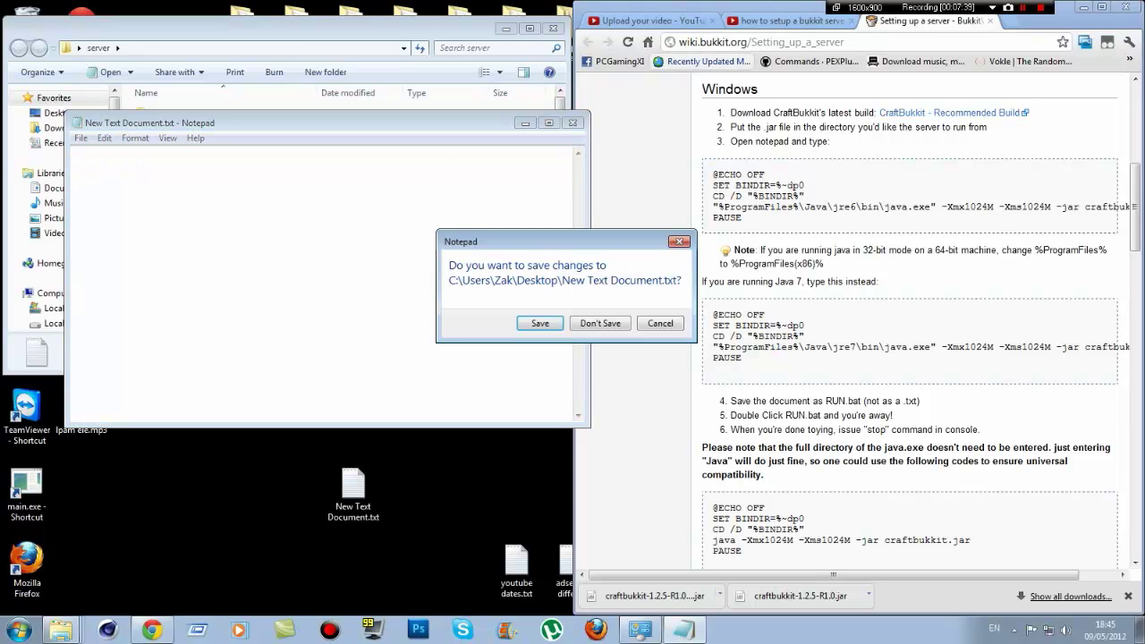
click(599, 322)
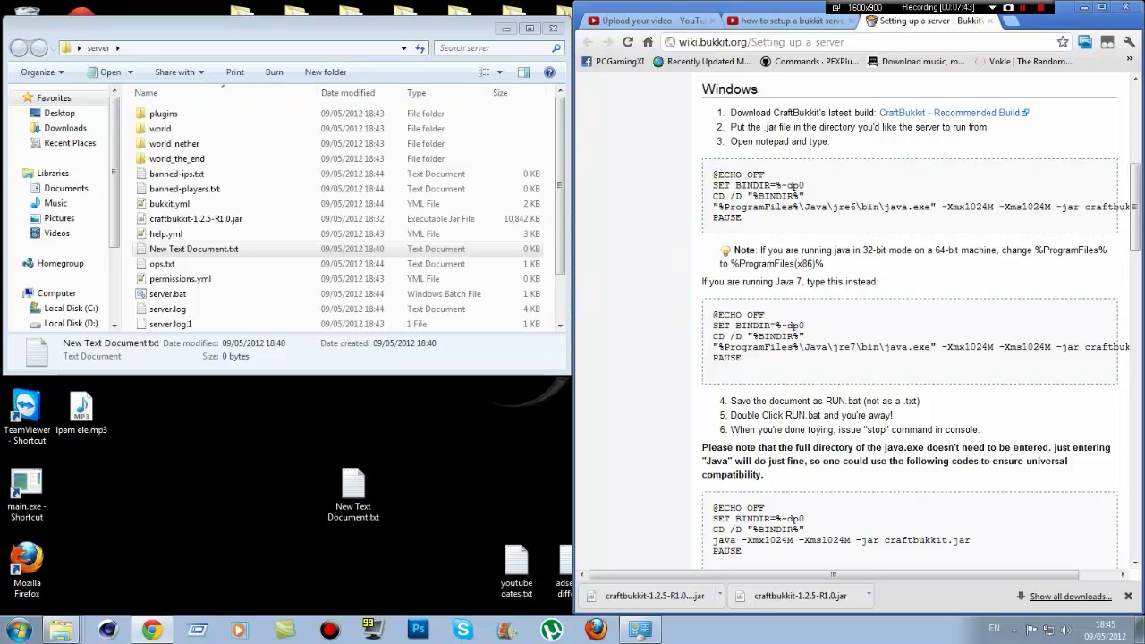
Search Google for "wahts my ip" and highlight the public IP address in the results
click(761, 42)
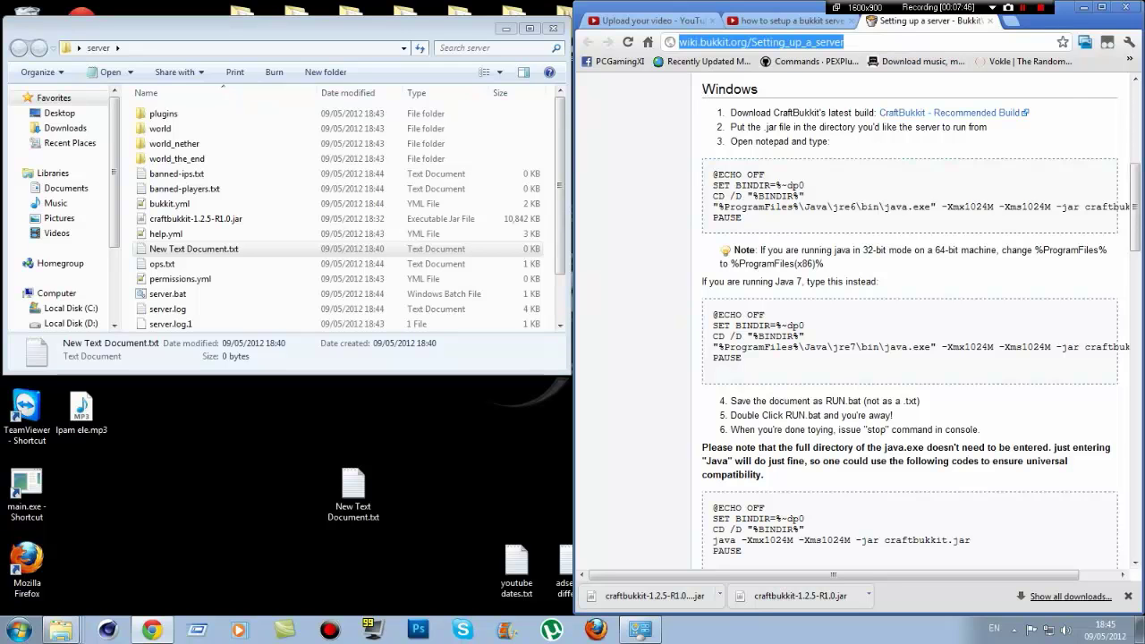
text(wahts my ip)
key(Return)
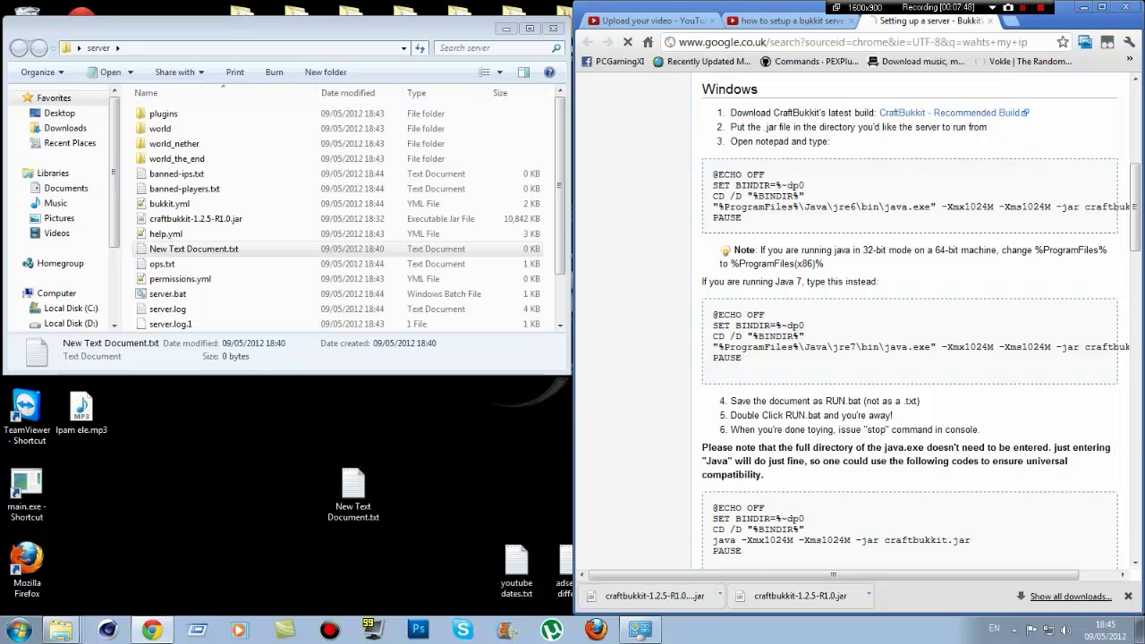
mouse_move(806, 257)
mouse_down()
mouse_move(879, 257)
mouse_move(807, 257)
mouse_up()
click(880, 256)
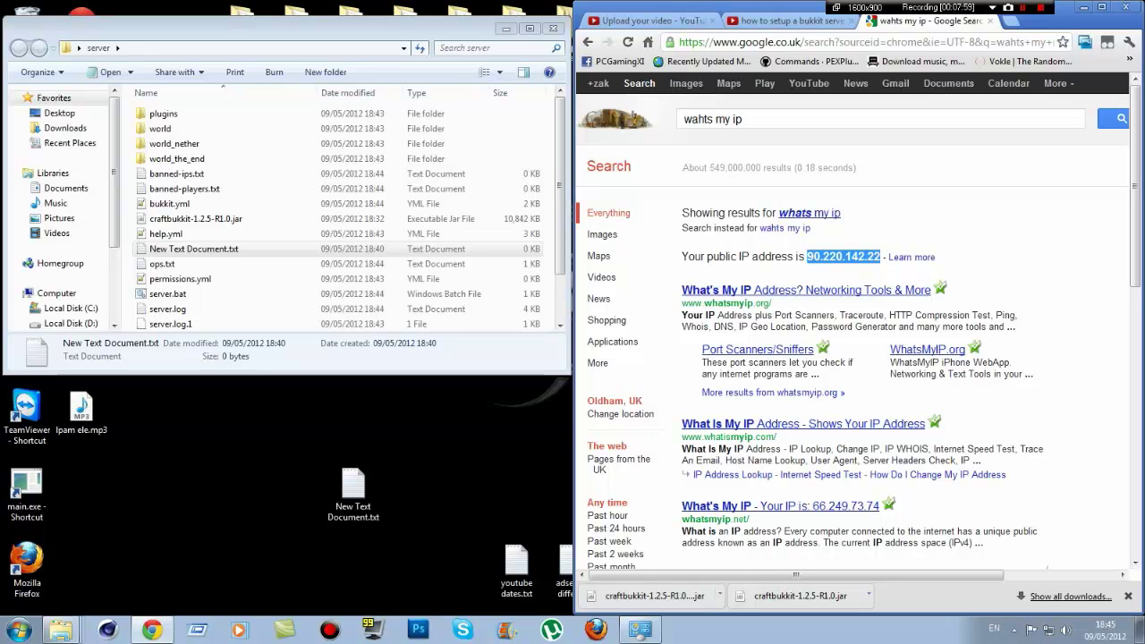
drag(807, 256, 880, 257)
click(807, 257)
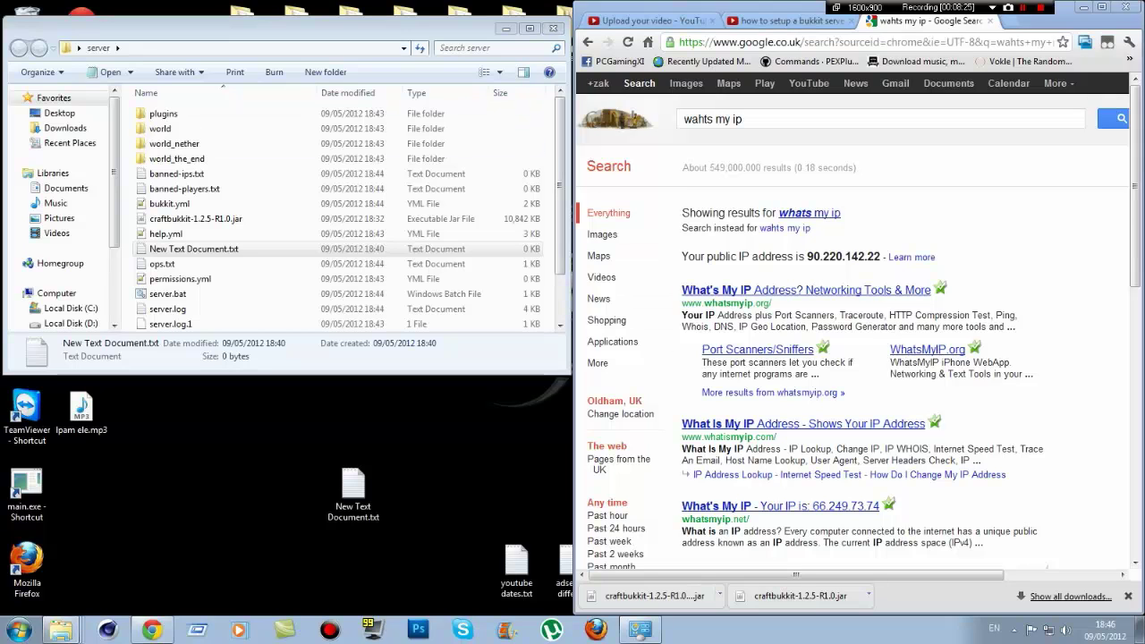
Review the YouTube tutorial's description for the two server.bat code options and the 64bit and 32bit pre-made server links
click(785, 20)
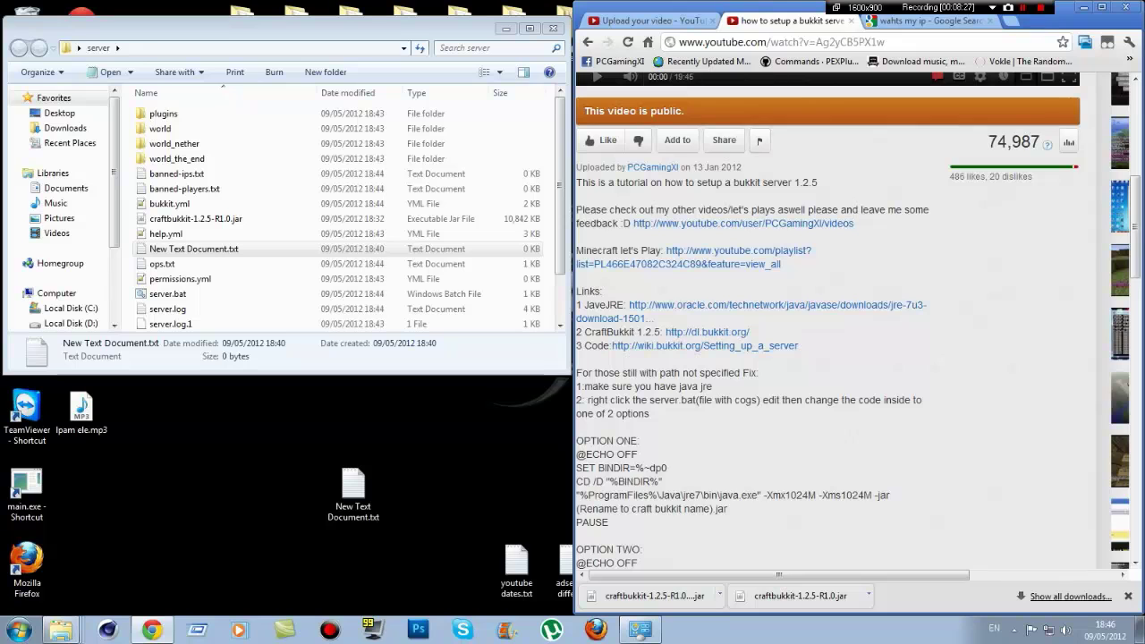
scroll(675, 327, down, 4)
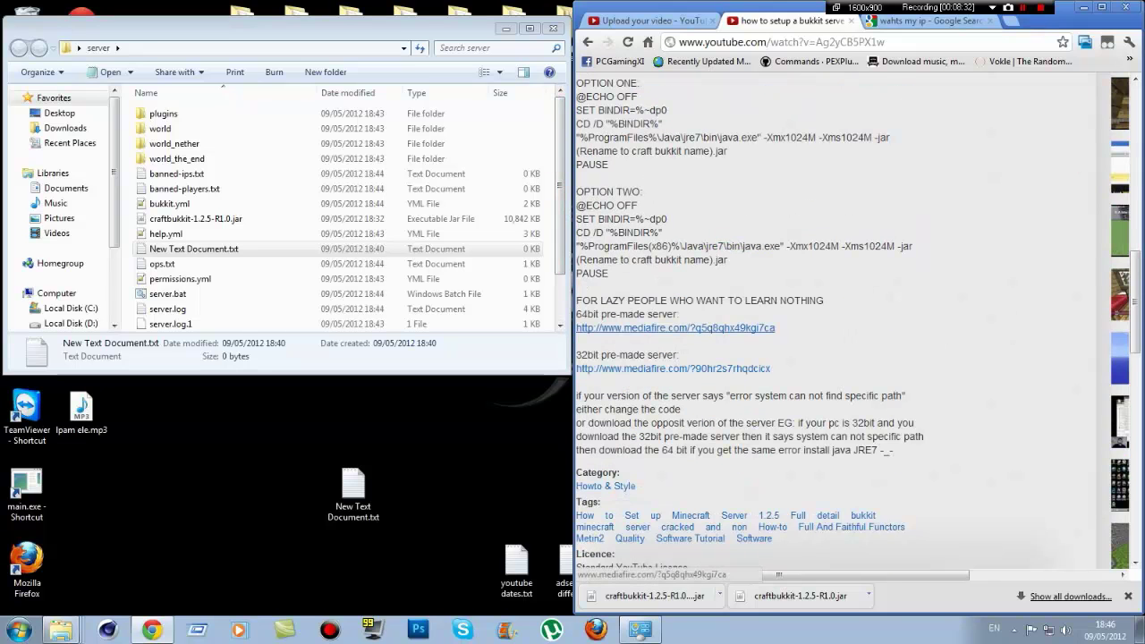
click(176, 159)
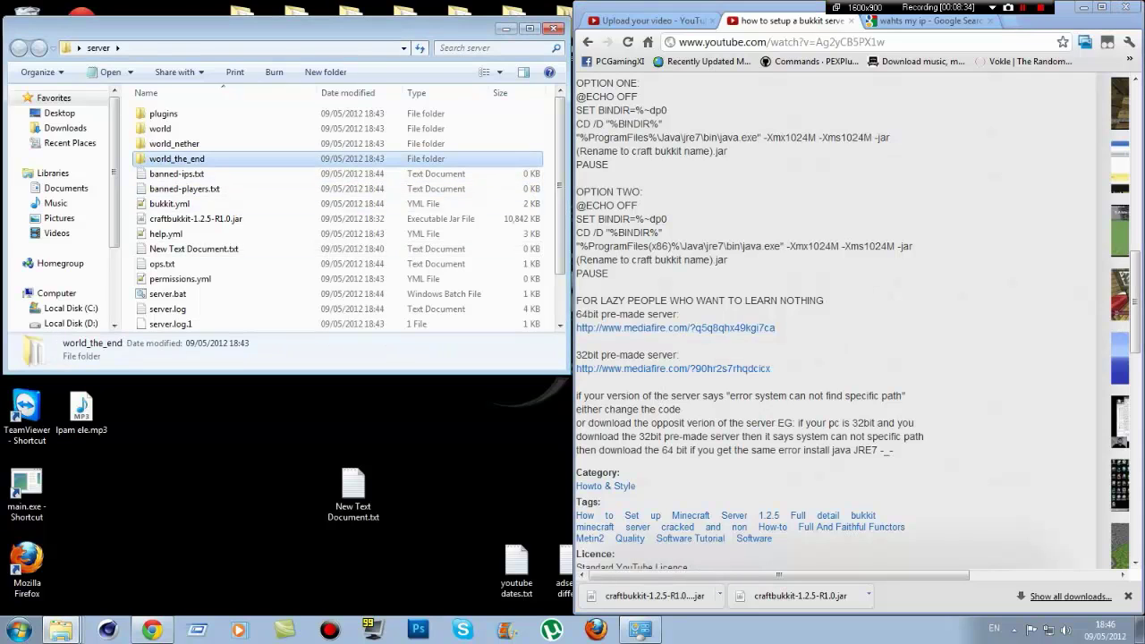
Delete the world, world_nether and world_the_end folders from the server folder, keeping the plugins folder
ctrl+click(173, 143)
ctrl+click(163, 113)
ctrl+click(160, 128)
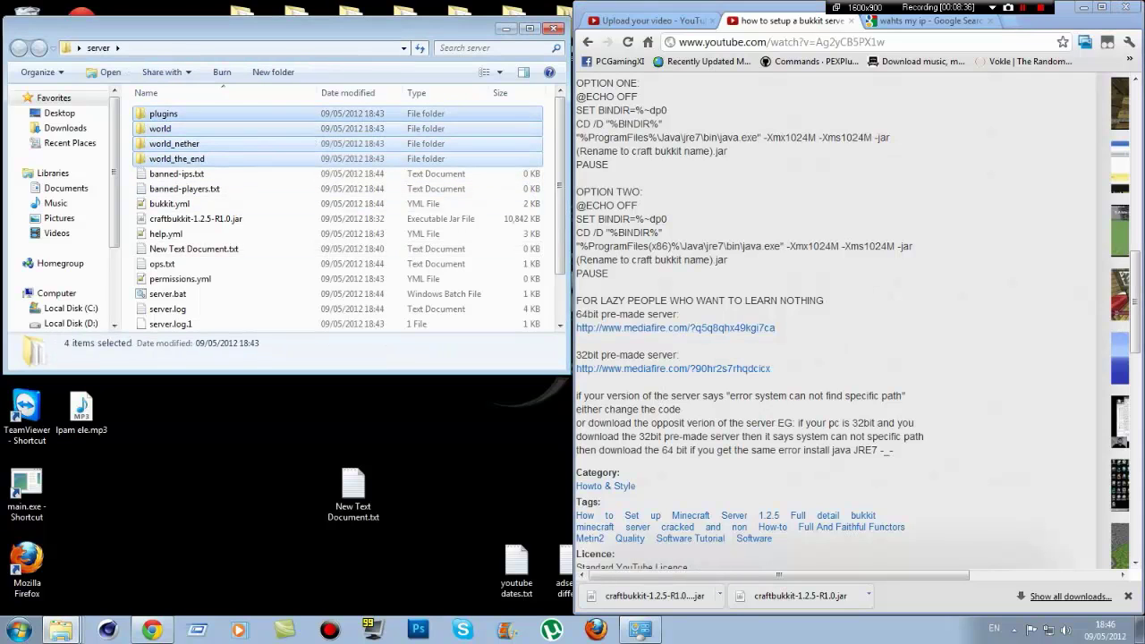
ctrl+click(164, 113)
key(Delete)
key(Return)
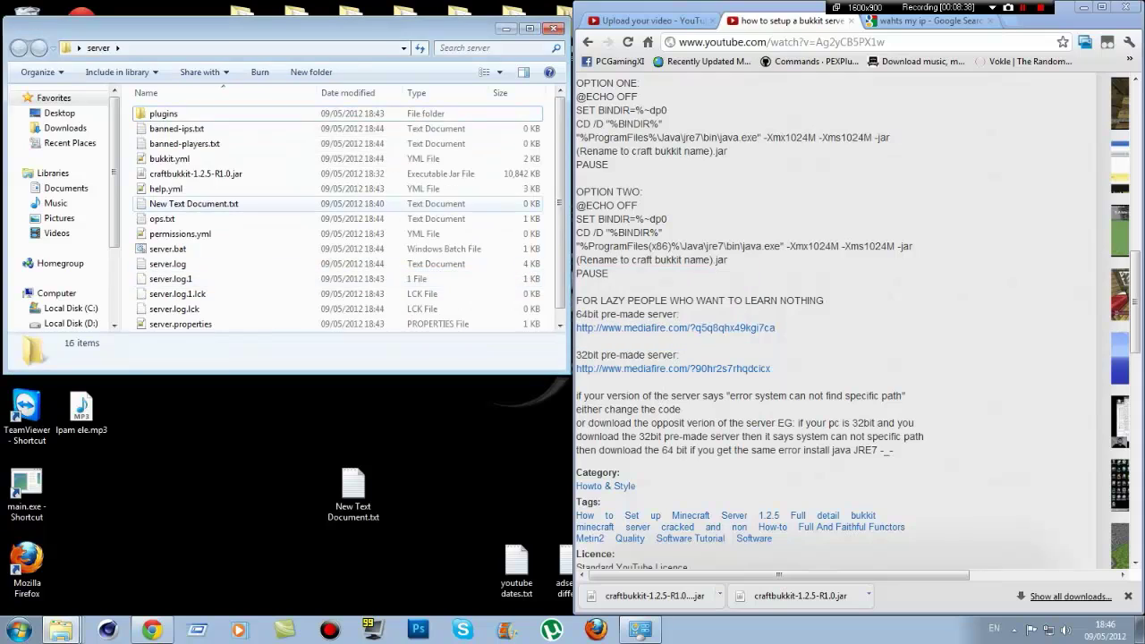
Select server.bat in the server folder, and review the video description's download links and its fix for the path-not-specified error
click(248, 248)
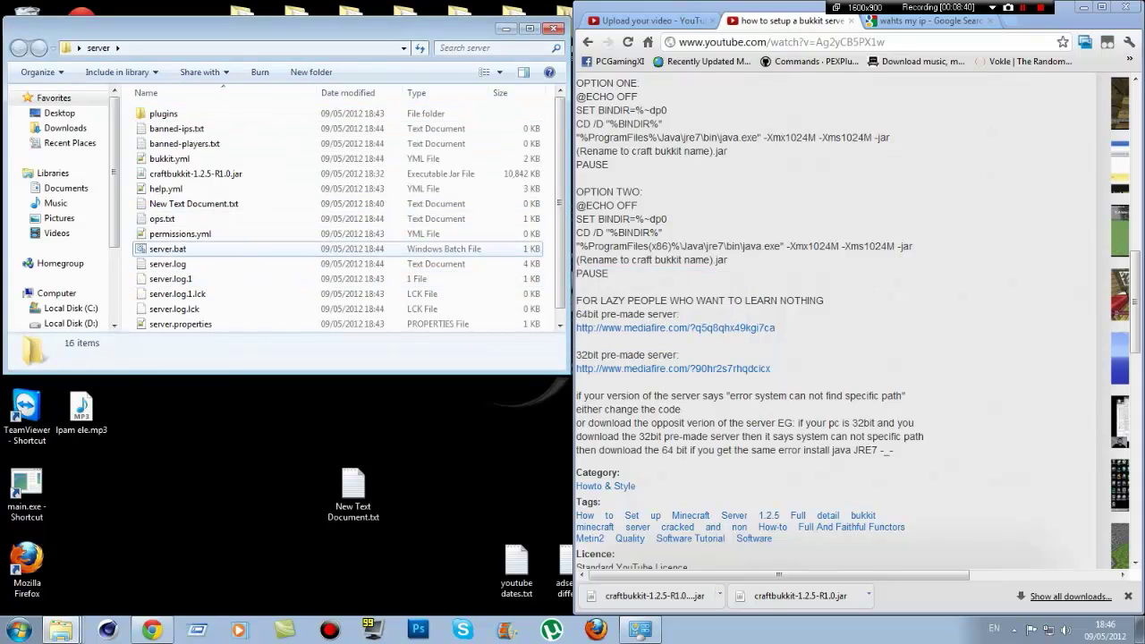
key(Return)
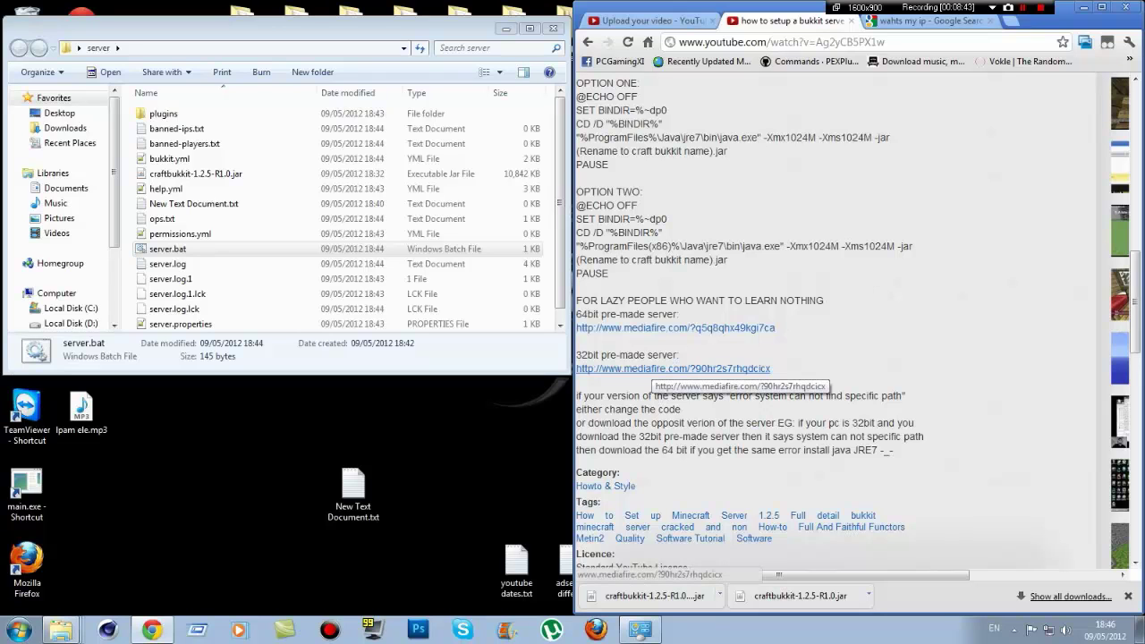
scroll(661, 368, up, 3)
scroll(651, 386, up, 3)
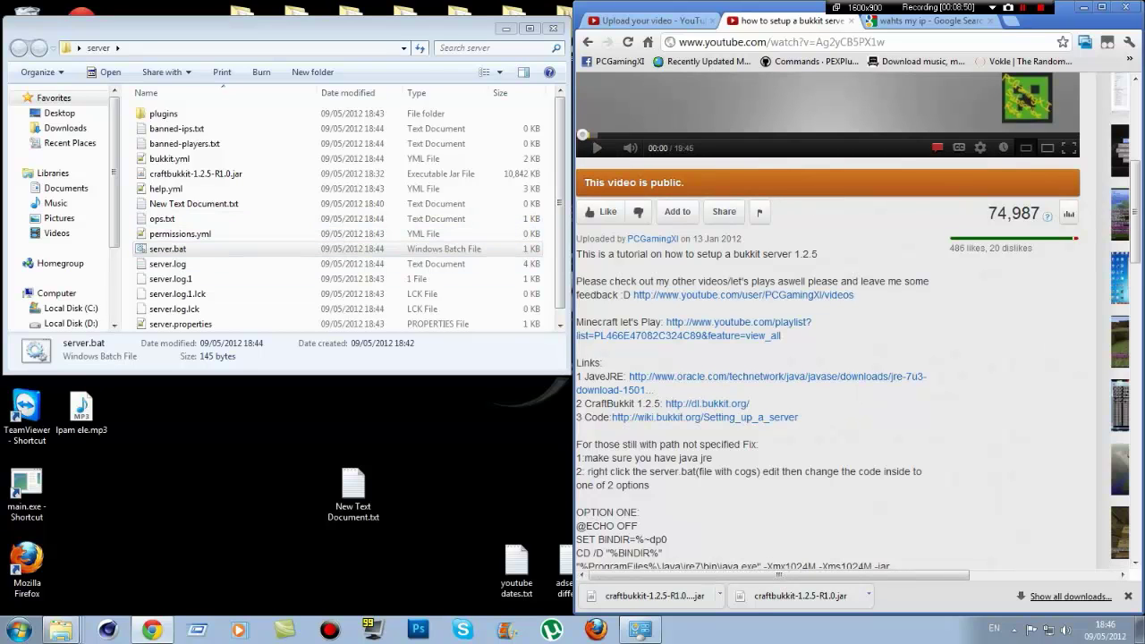
scroll(827, 321, down, 3)
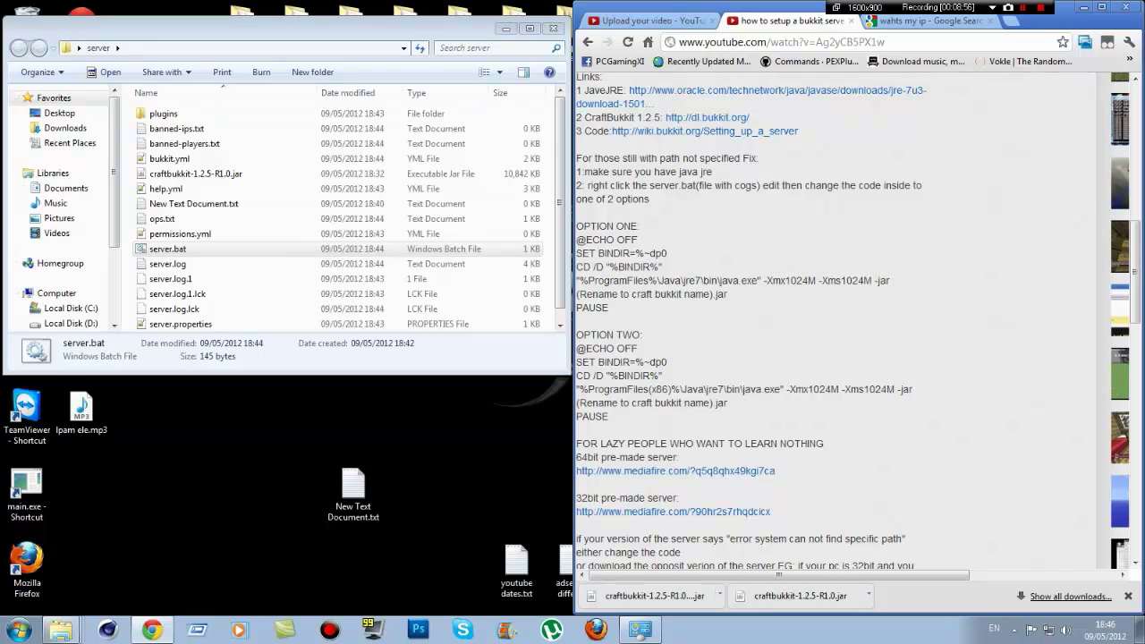
right_click(259, 438)
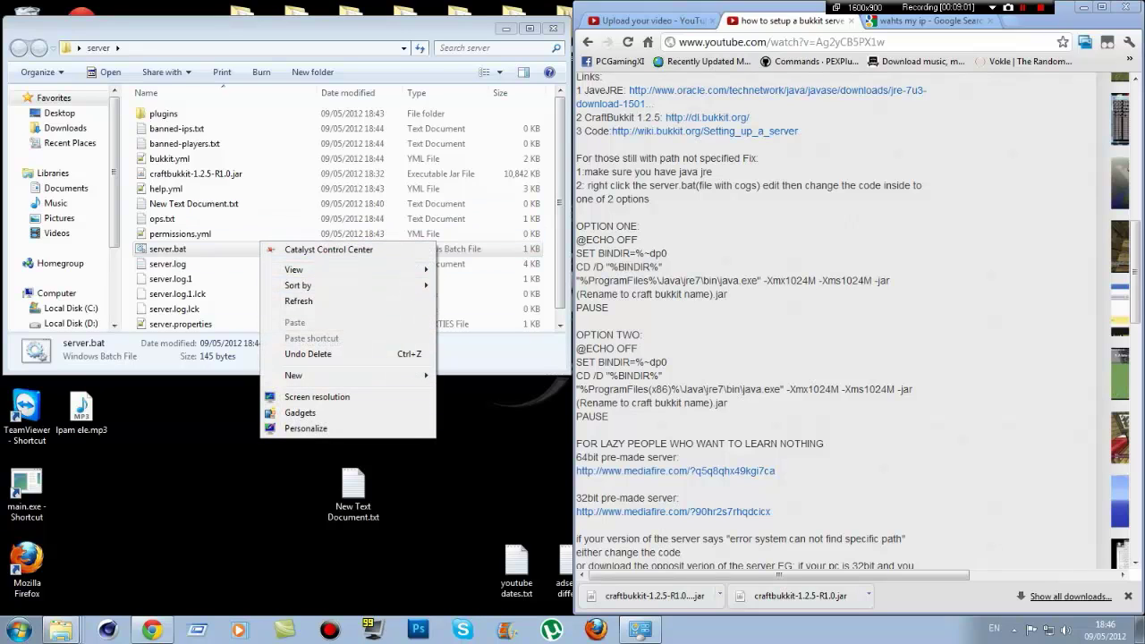
key(Escape)
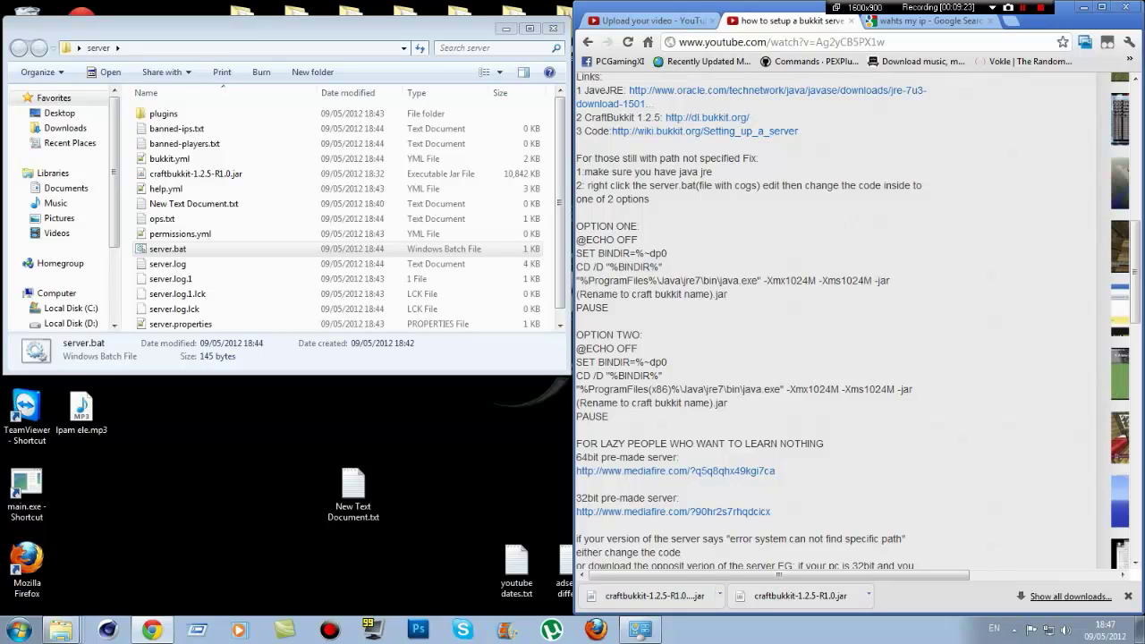
scroll(832, 322, up, 3)
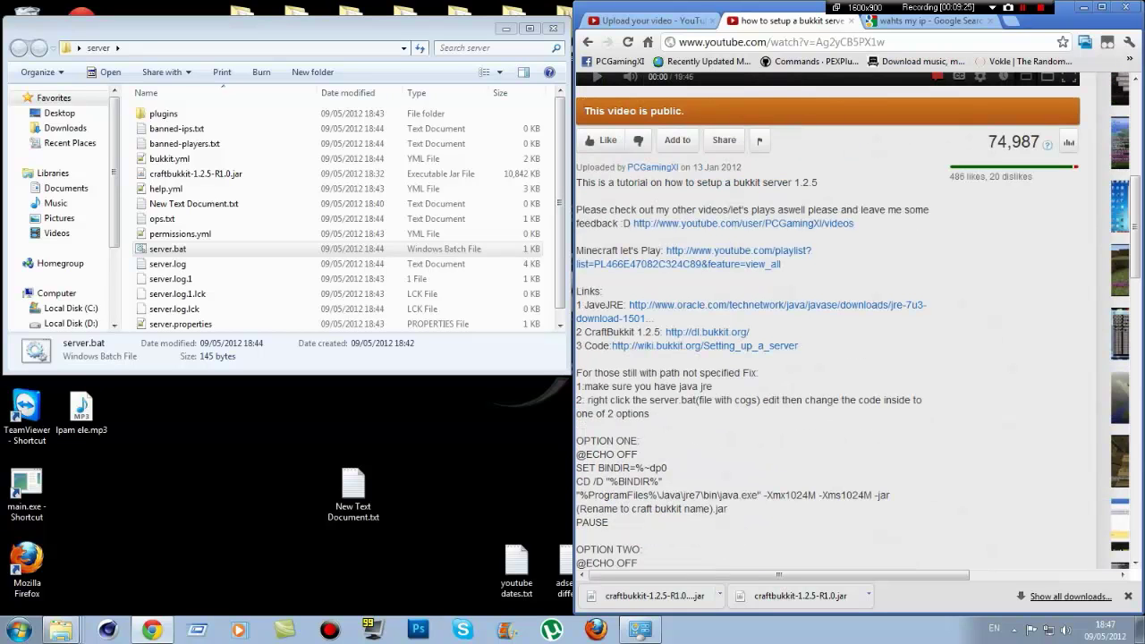